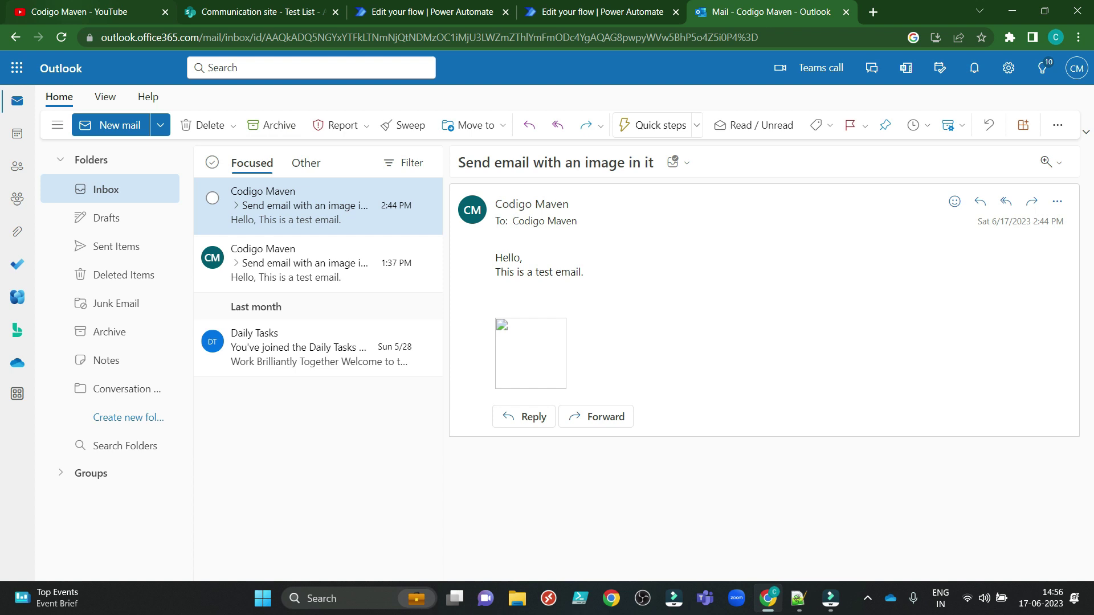
Step: From the SharePoint Test List, go to Integrate > Power Automate > Create a flow
click(256, 13)
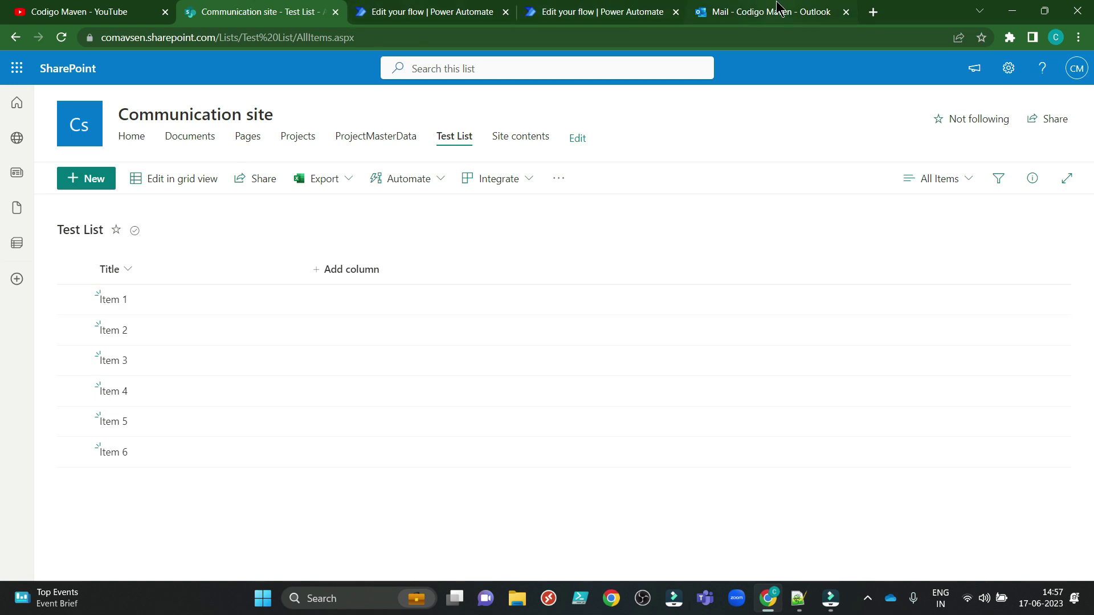
click(527, 182)
click(564, 233)
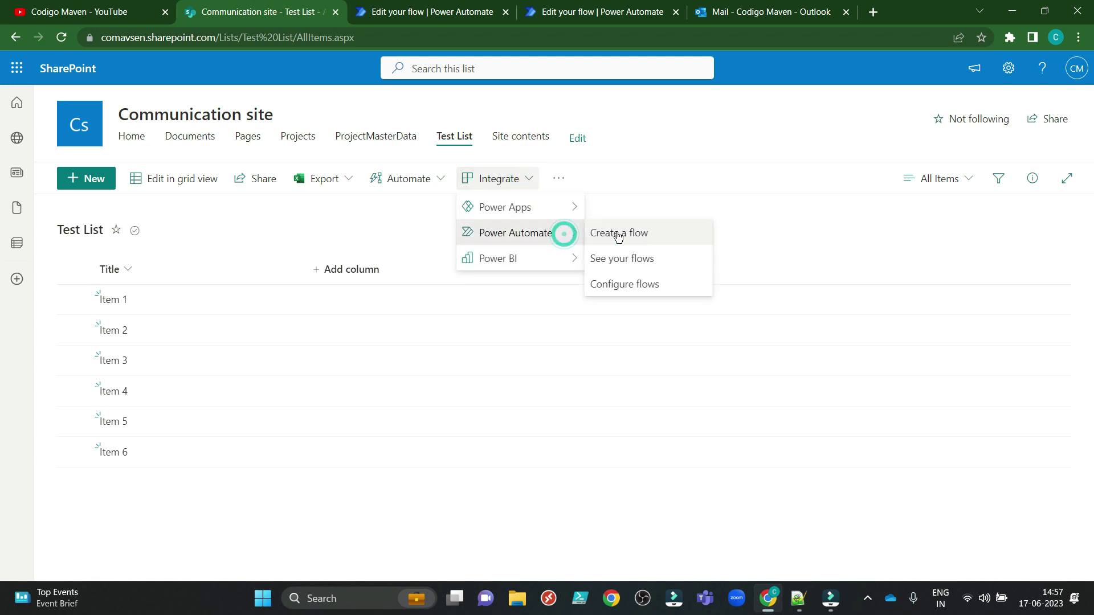
click(657, 233)
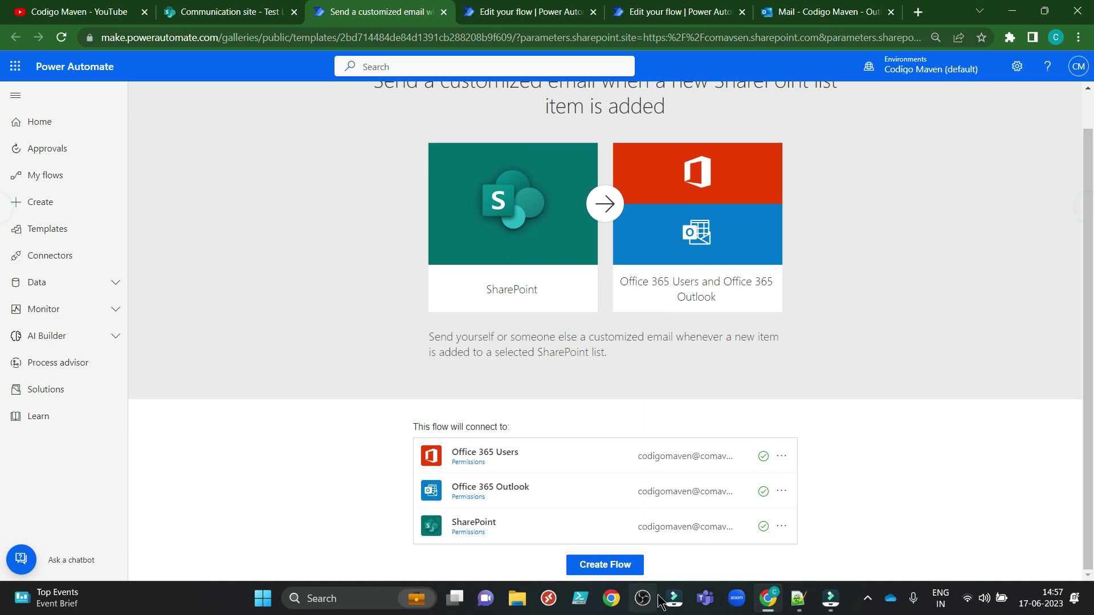
Step: Create the flow from the 'Send a customized email when a new SharePoint list item is added' template
click(605, 565)
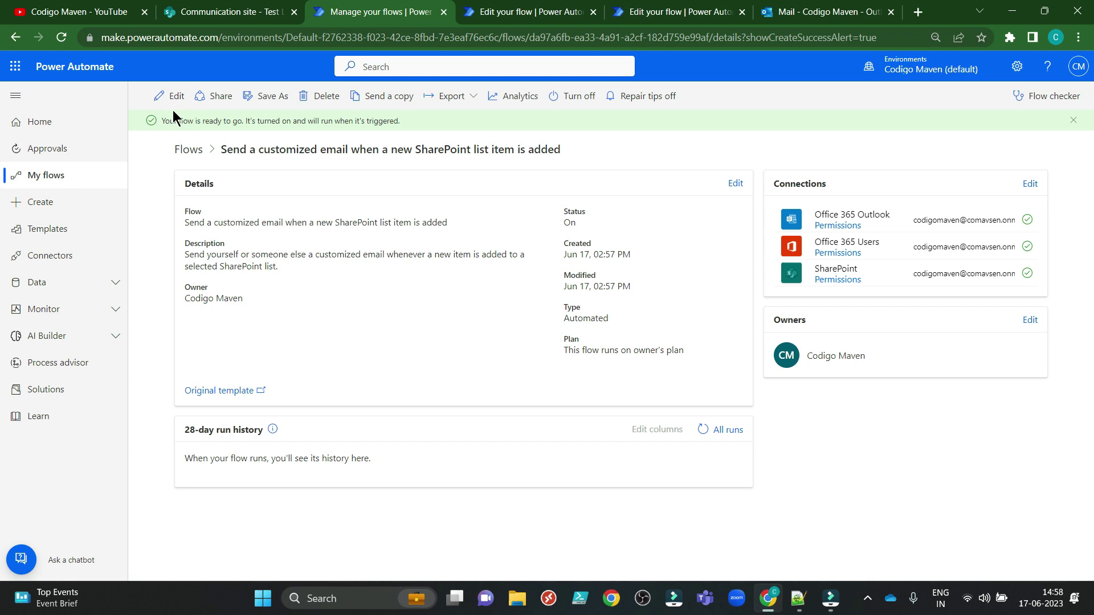
Step: Edit the flow and delete the Get my profile (V2) and Send Email steps
click(174, 101)
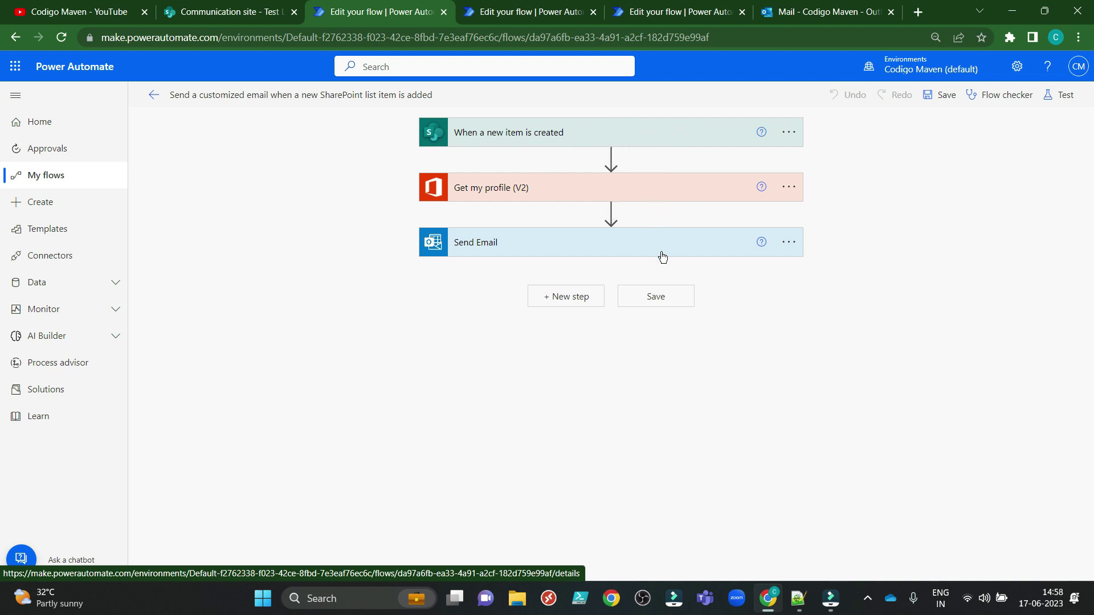
click(788, 187)
click(859, 349)
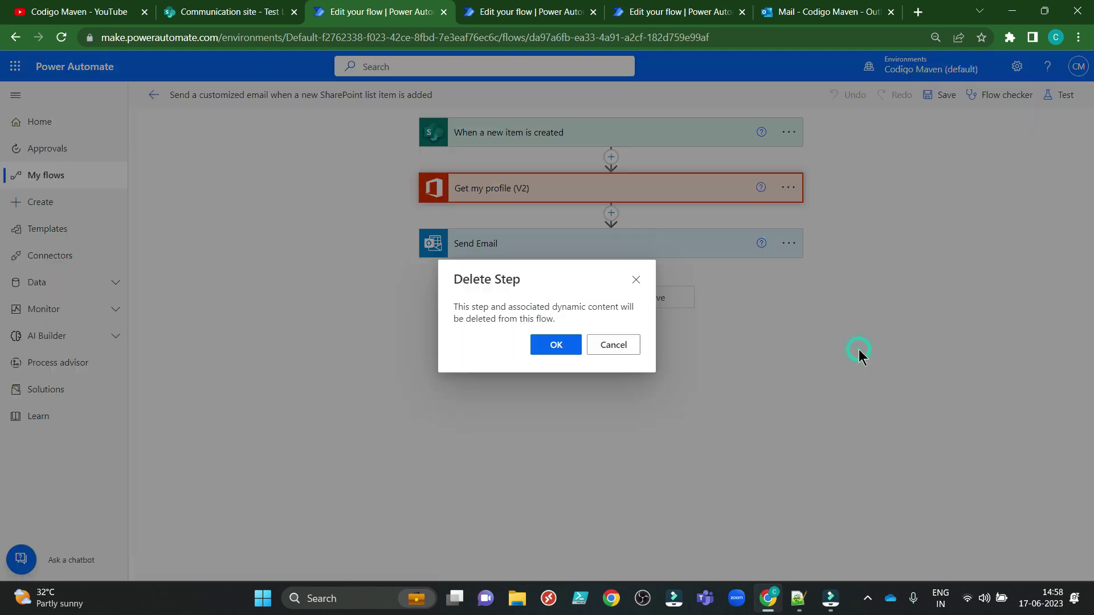
click(544, 344)
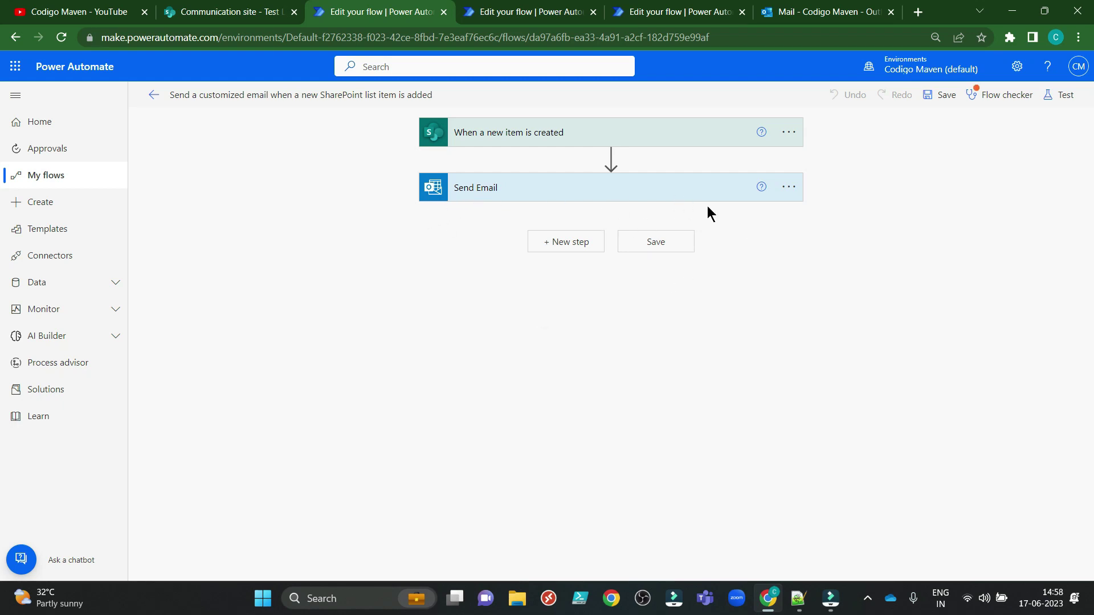
click(788, 189)
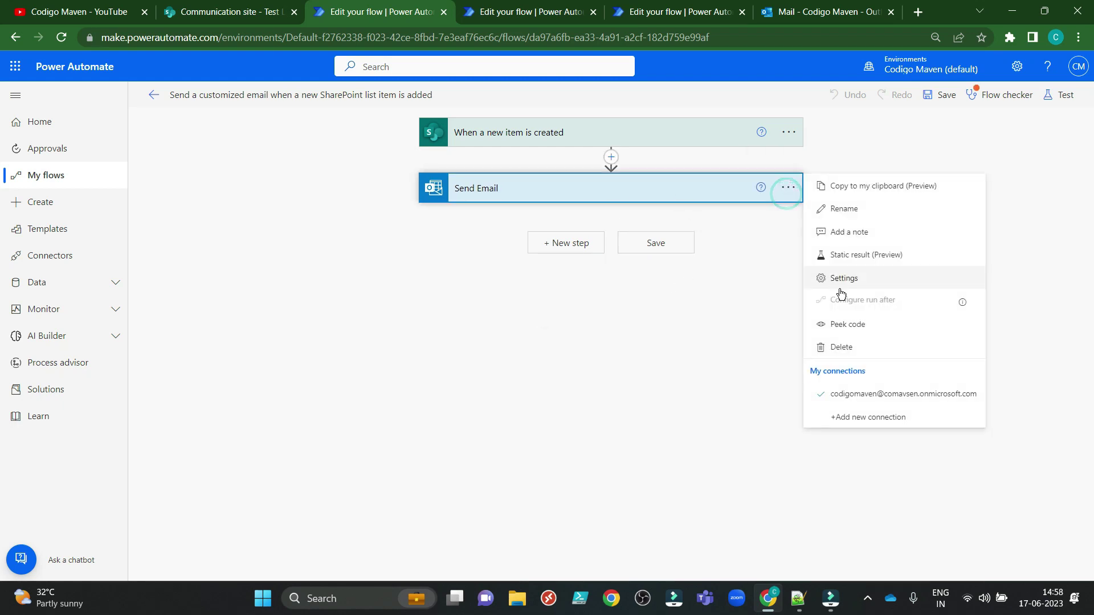
click(874, 349)
click(549, 343)
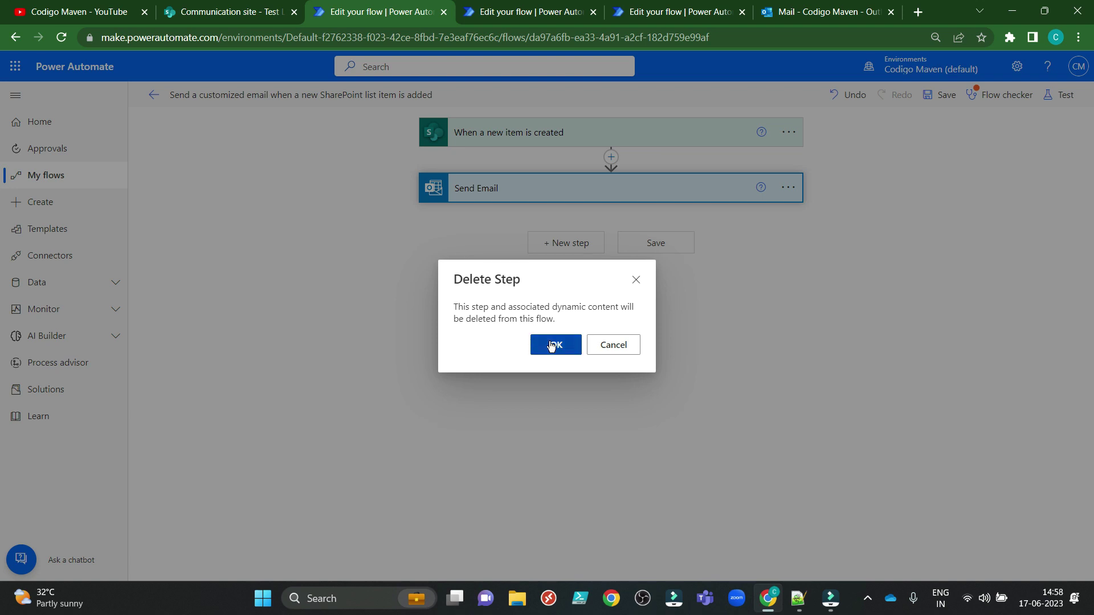
Step: Add a Send an email (V2) step after the trigger, addressed to the flow owner
click(566, 187)
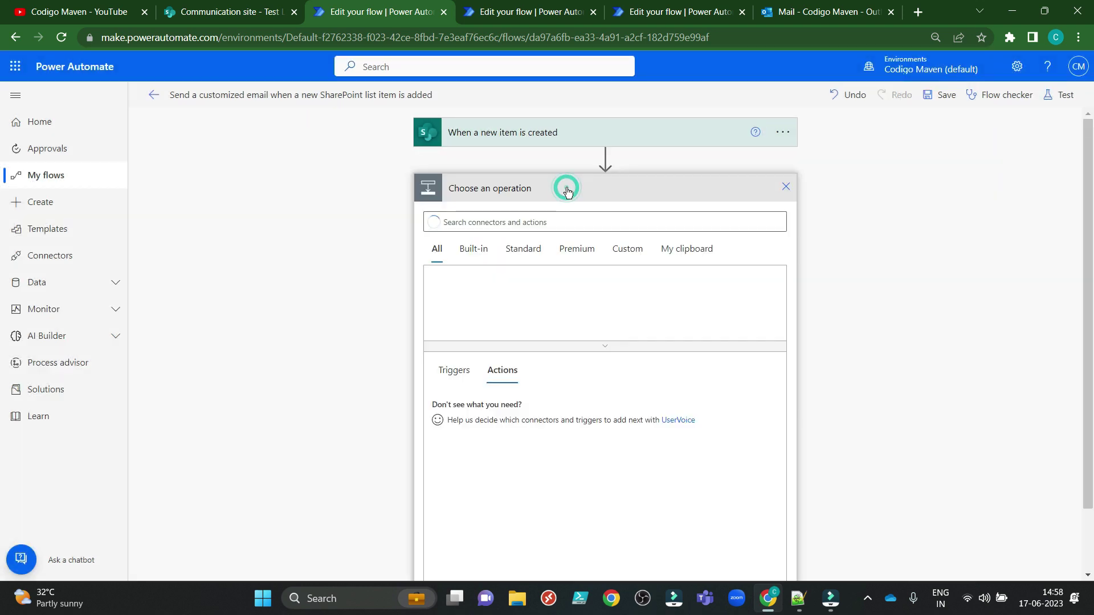
text(send)
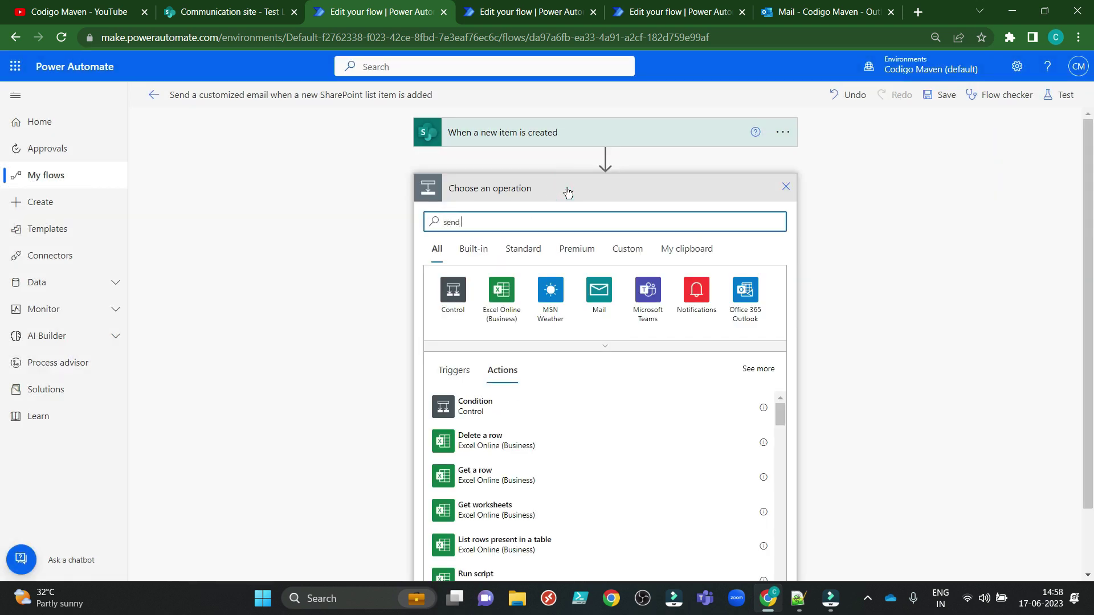
text( email v2)
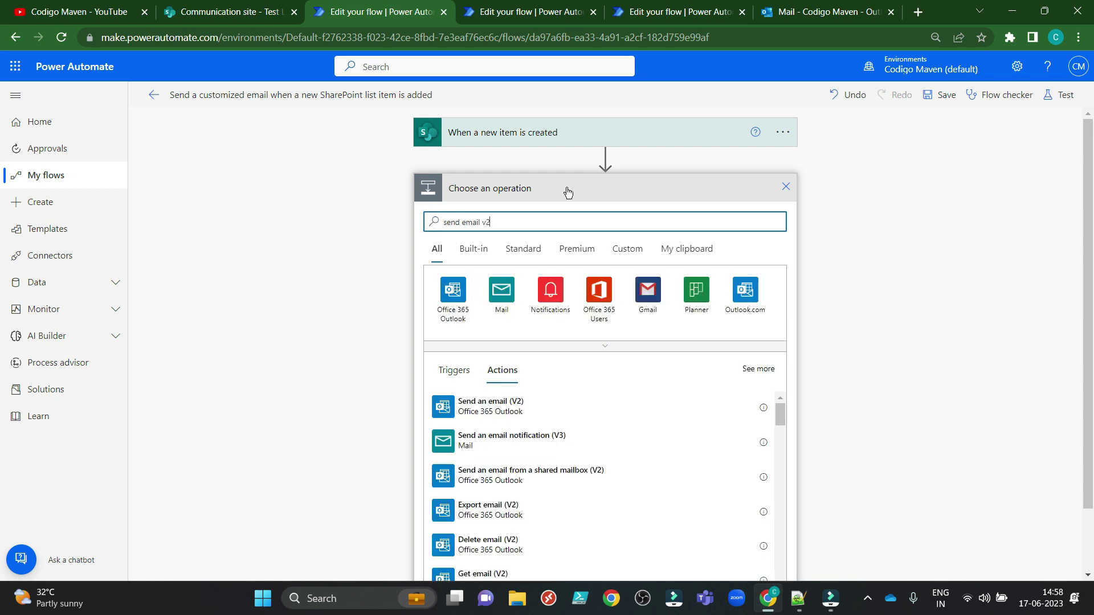
click(536, 410)
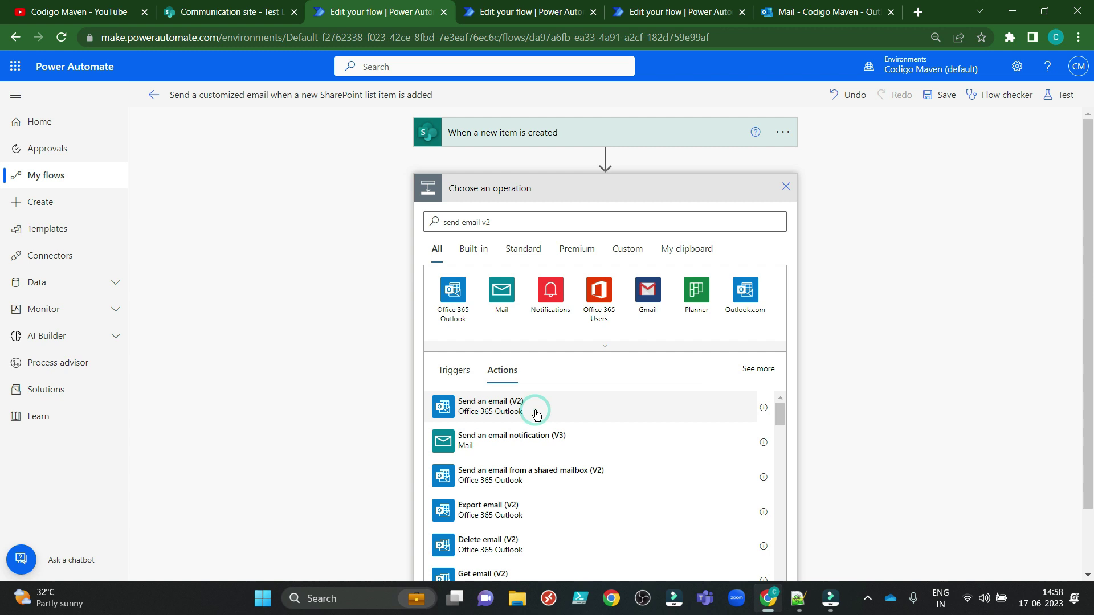
click(559, 224)
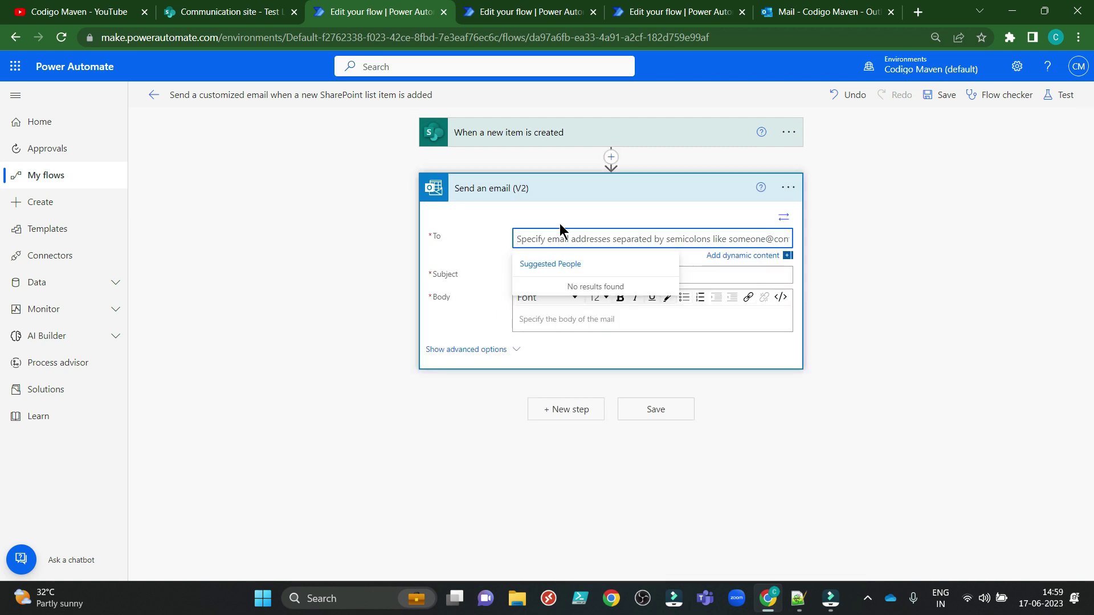
text(codigp)
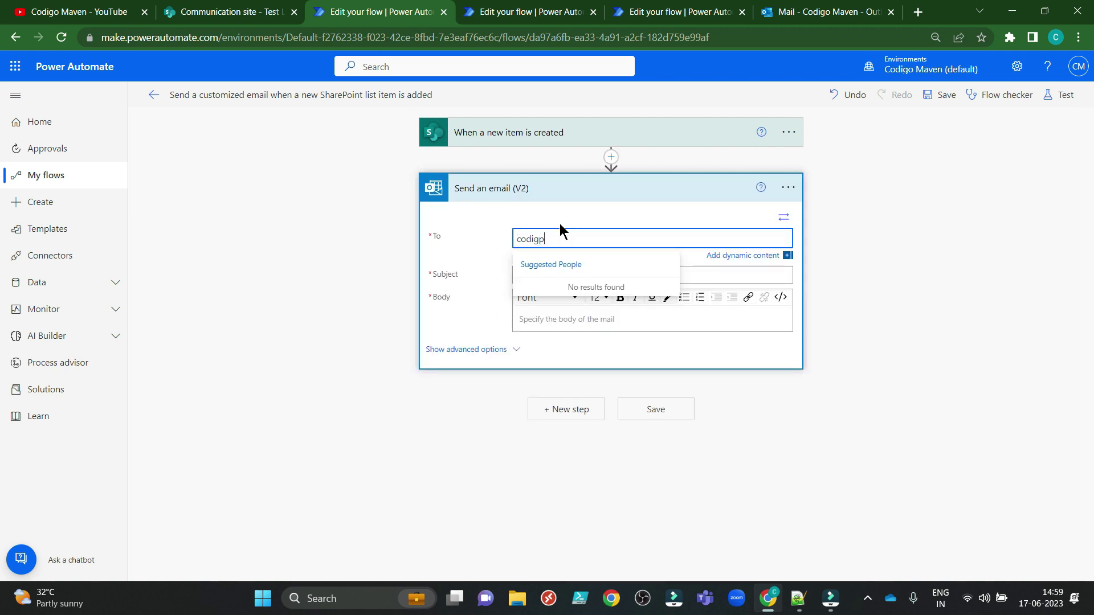
key(BackSpace)
text(o Maven)
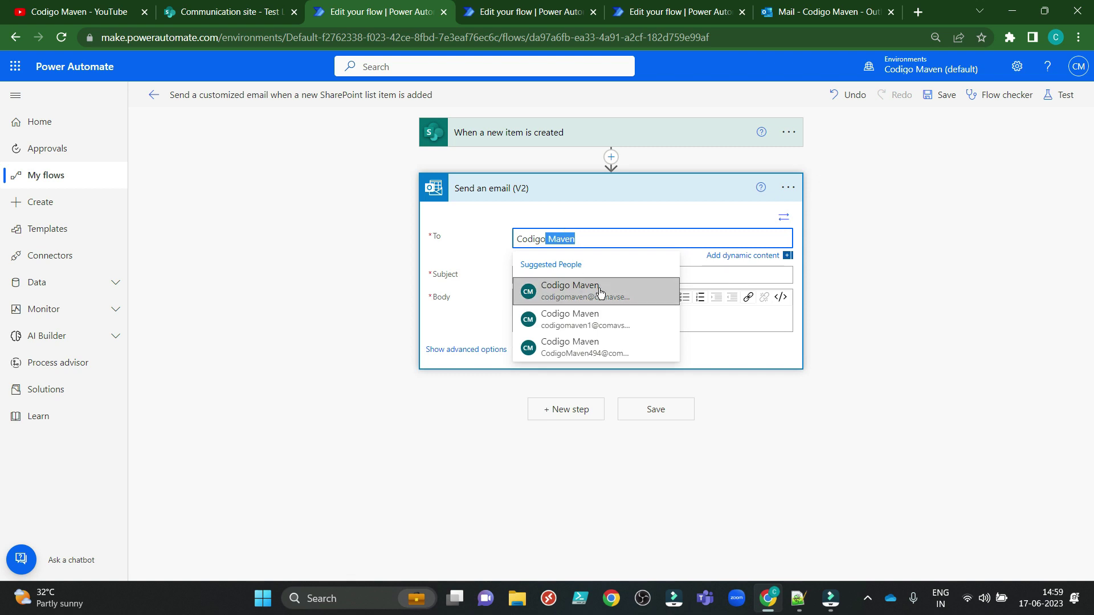
click(620, 297)
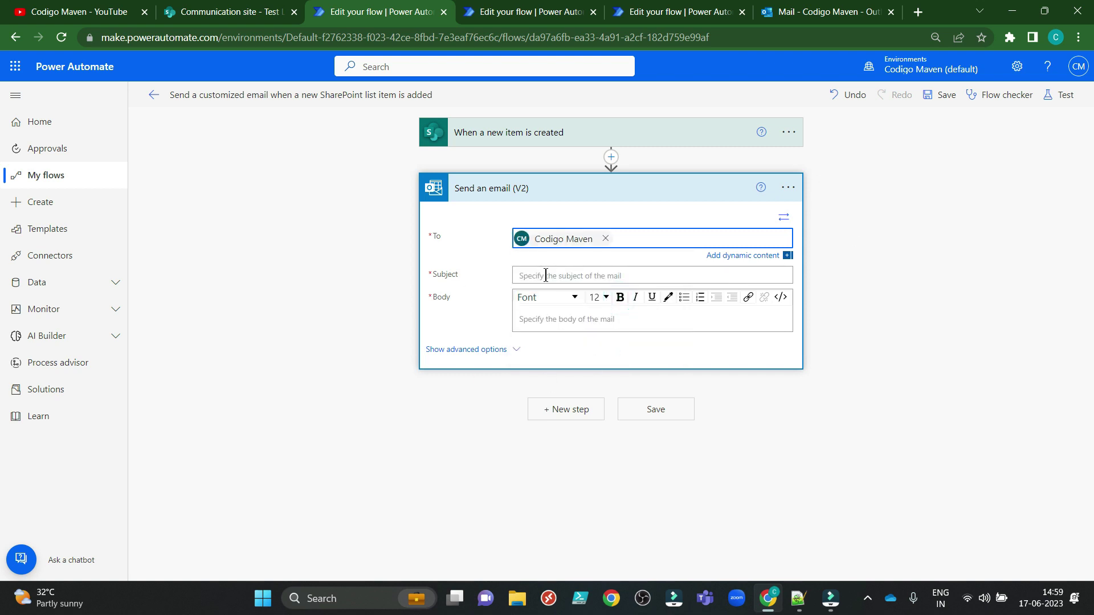
Step: Set the email subject to 'Embed image in an email body' and move to the body
click(545, 275)
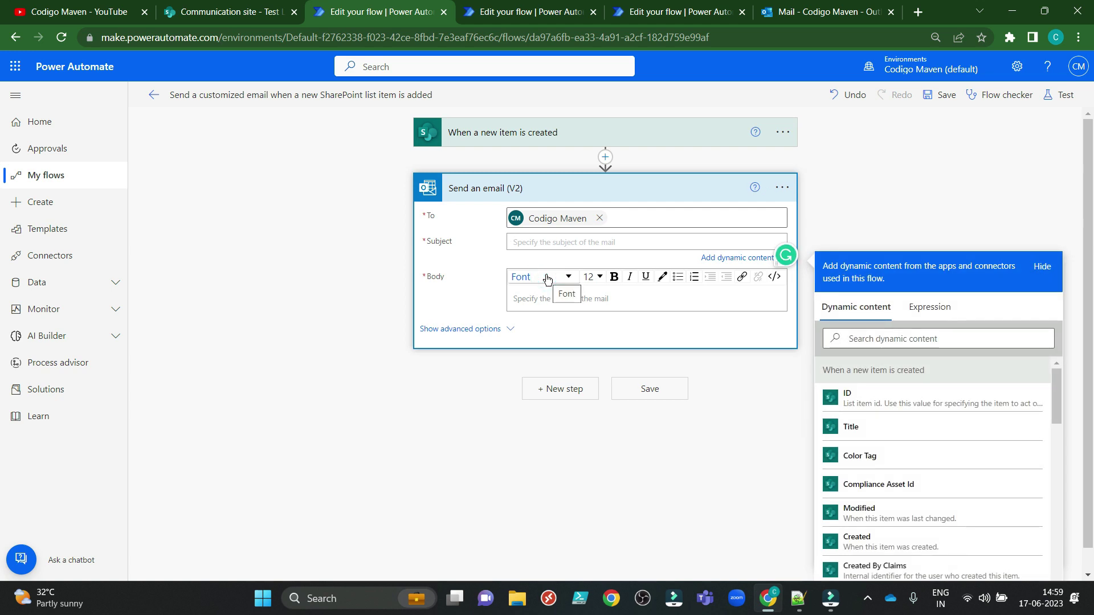
click(576, 247)
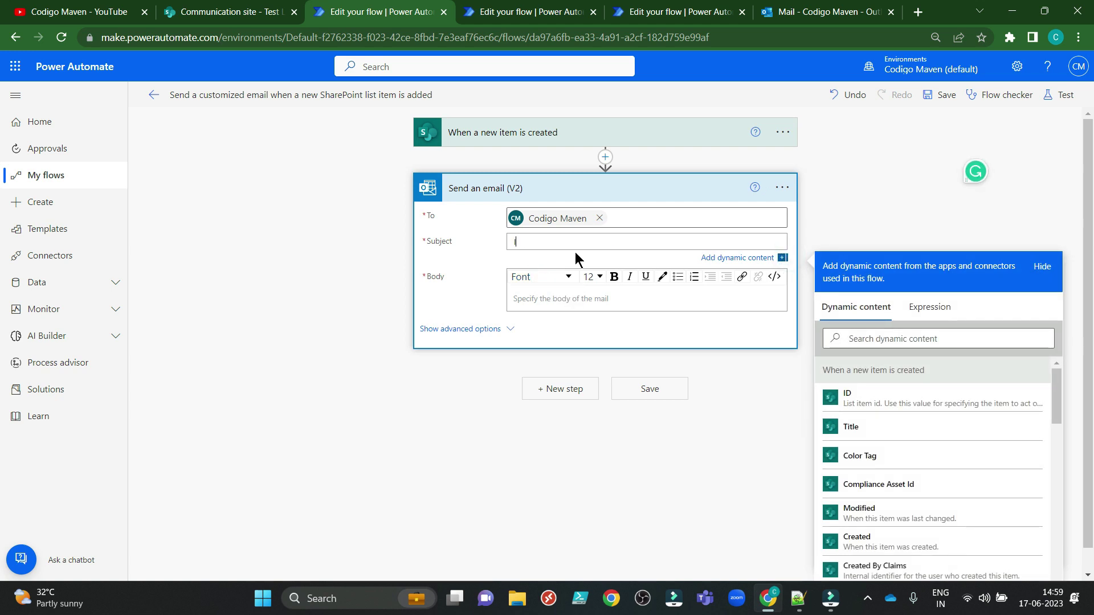
text(Embed image in an email body)
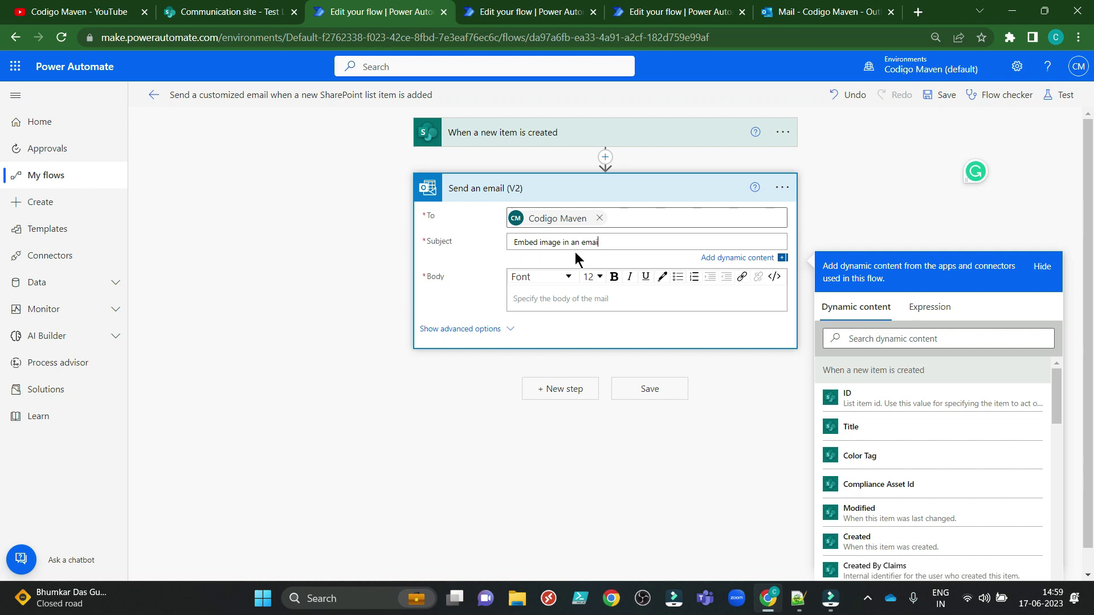
click(572, 300)
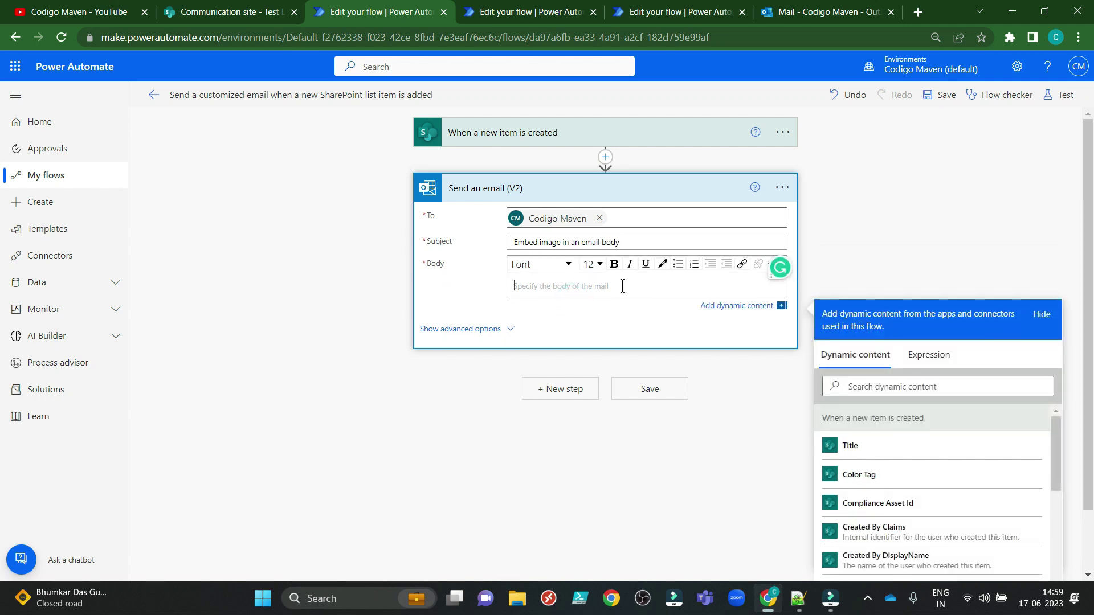
drag(780, 272, 929, 209)
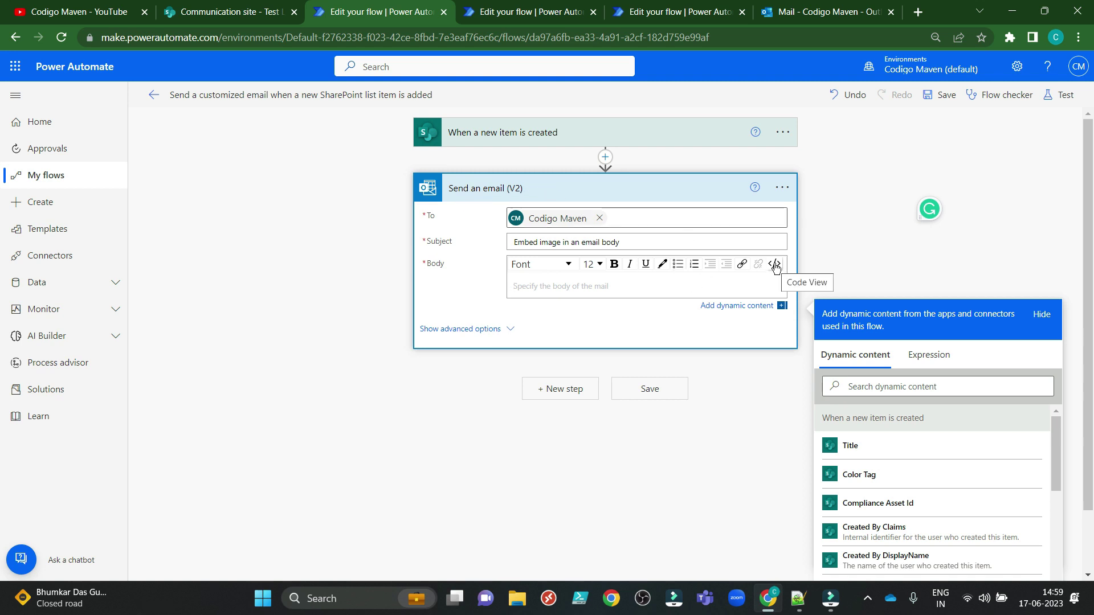
Step: Switch the body to HTML: '<p>Hello<br> This is a test email. </p>' followed by an <img src/> tag
click(775, 265)
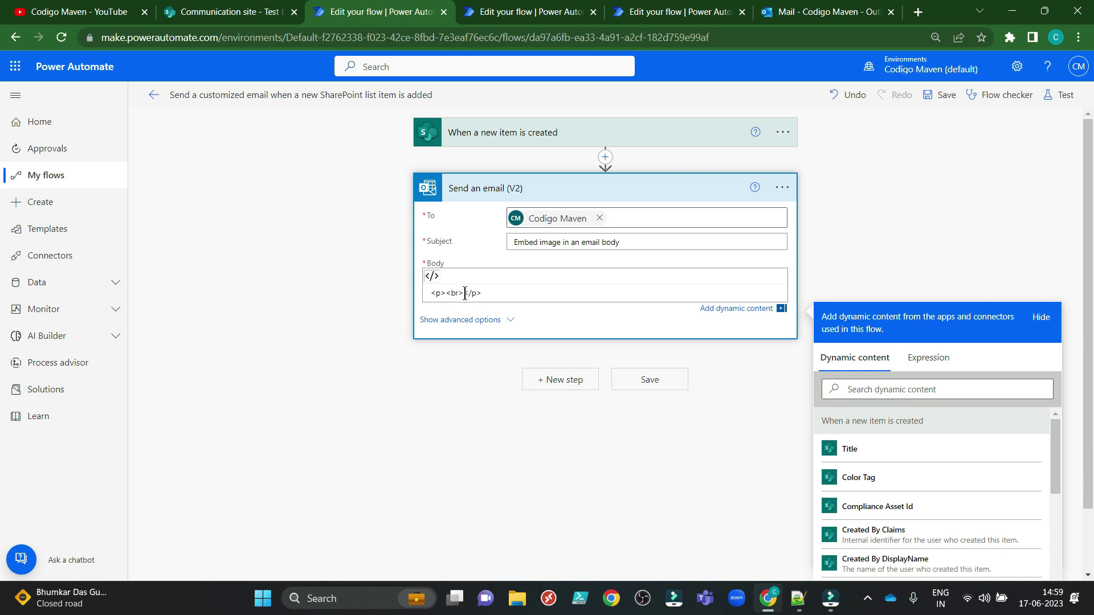
key(ctrl+a)
text(<p>Hello<br> This is a test email. </p>)
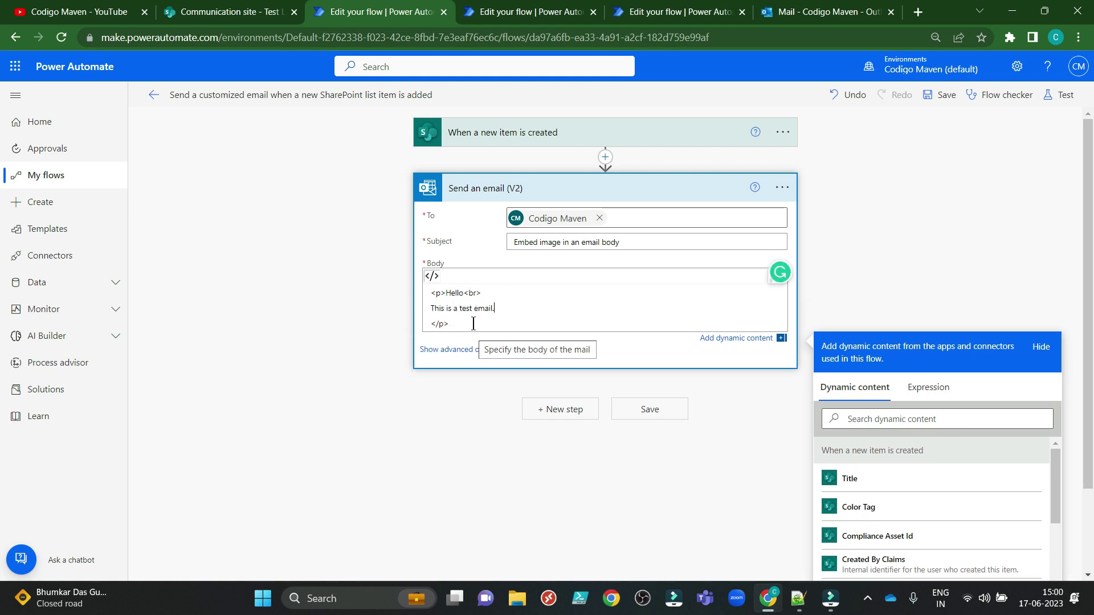
key(Return)
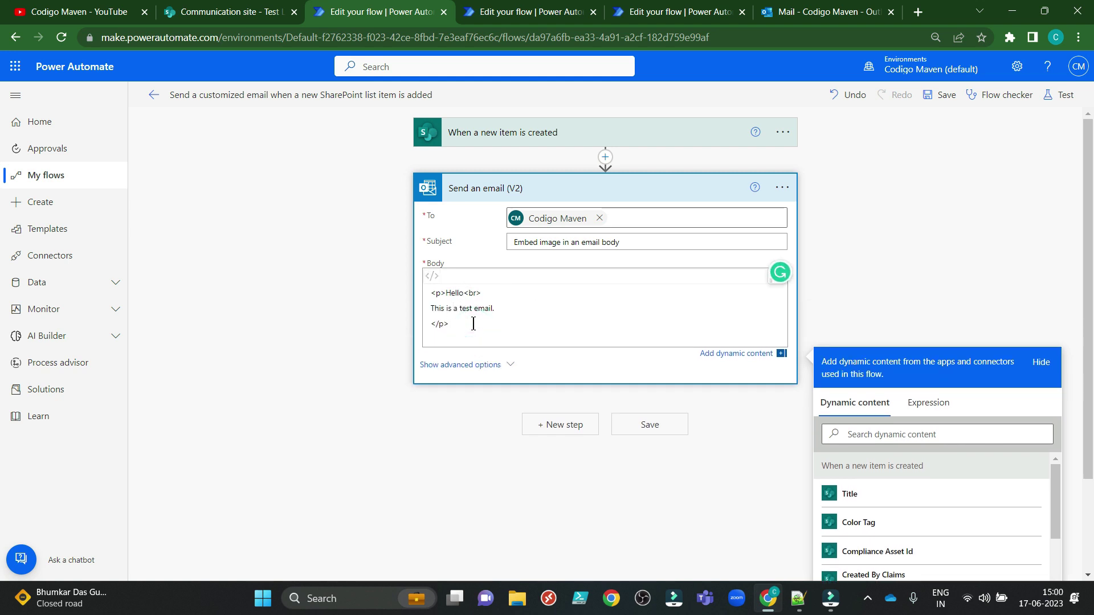
text(<img/>)
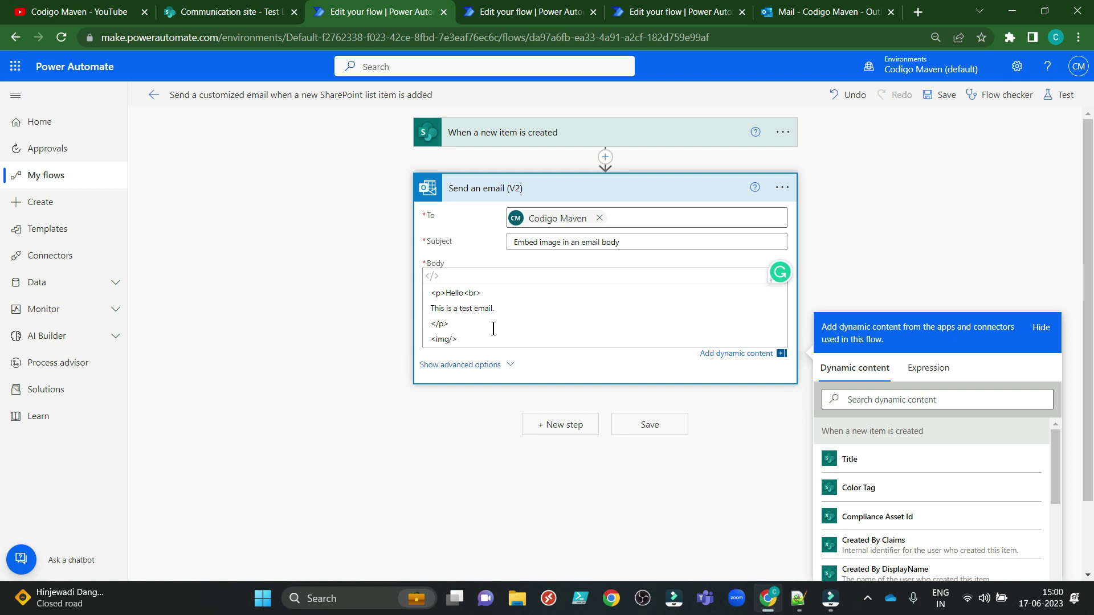
text( src)
Step: Copy a sharing link to Logo.png from Site Assets, then return to the flow editor
click(228, 12)
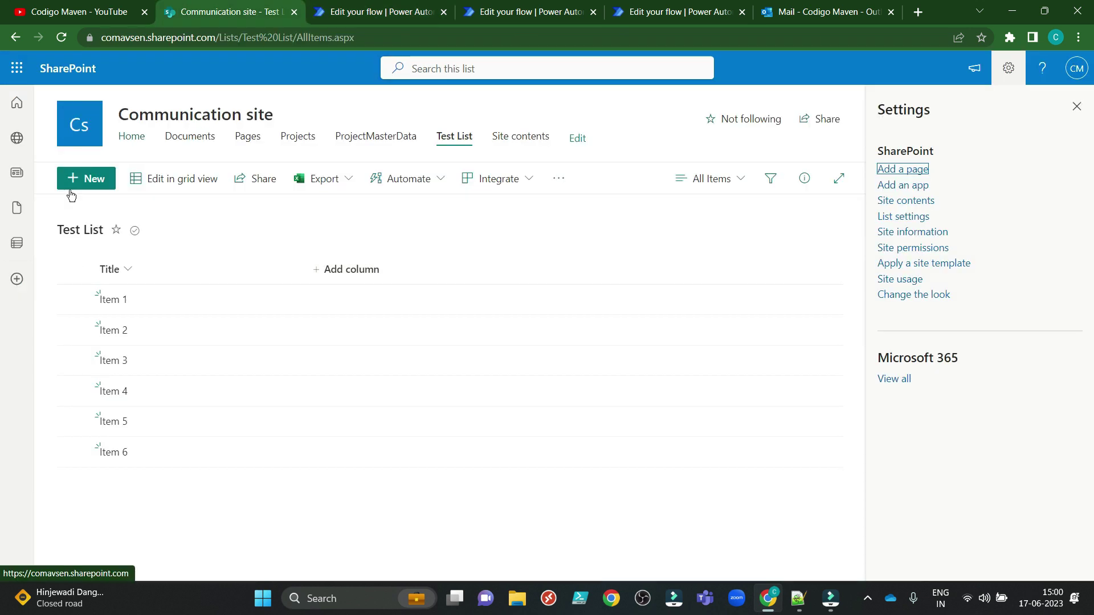
click(905, 200)
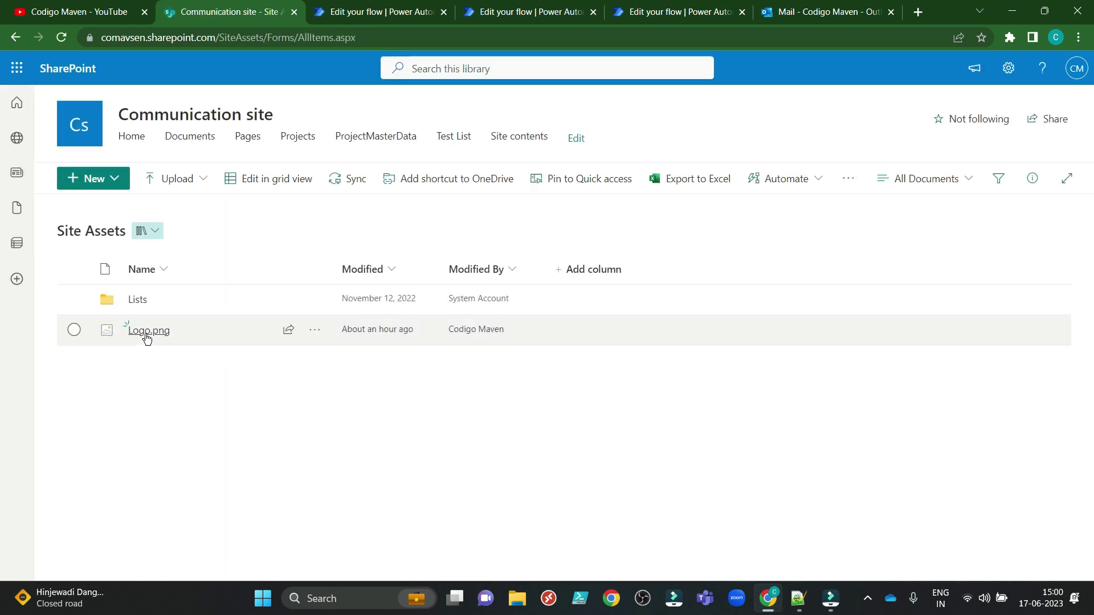
click(307, 331)
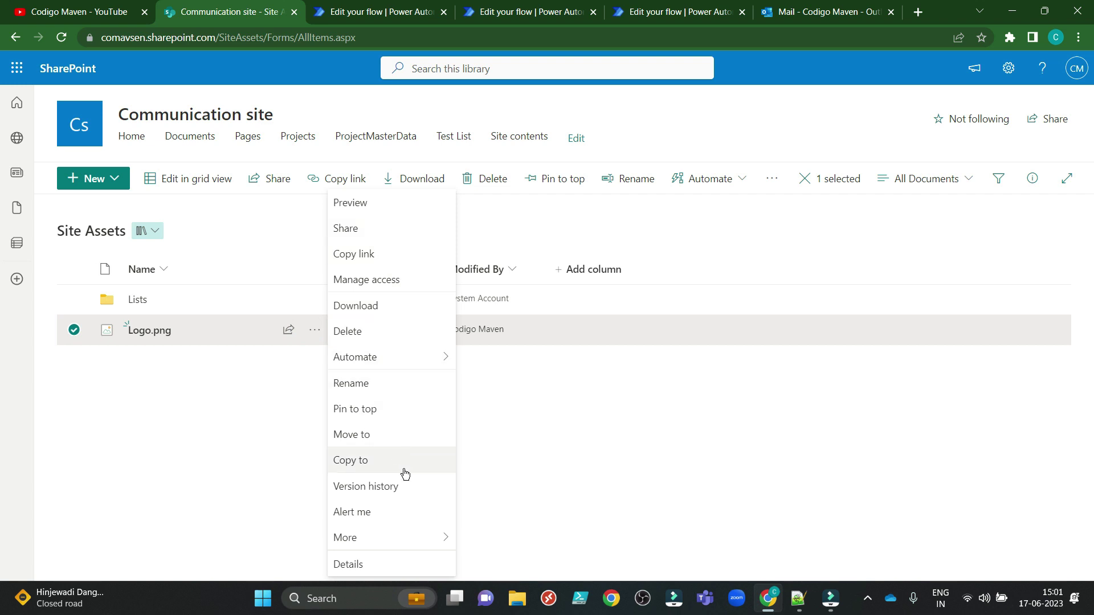
click(404, 261)
click(678, 322)
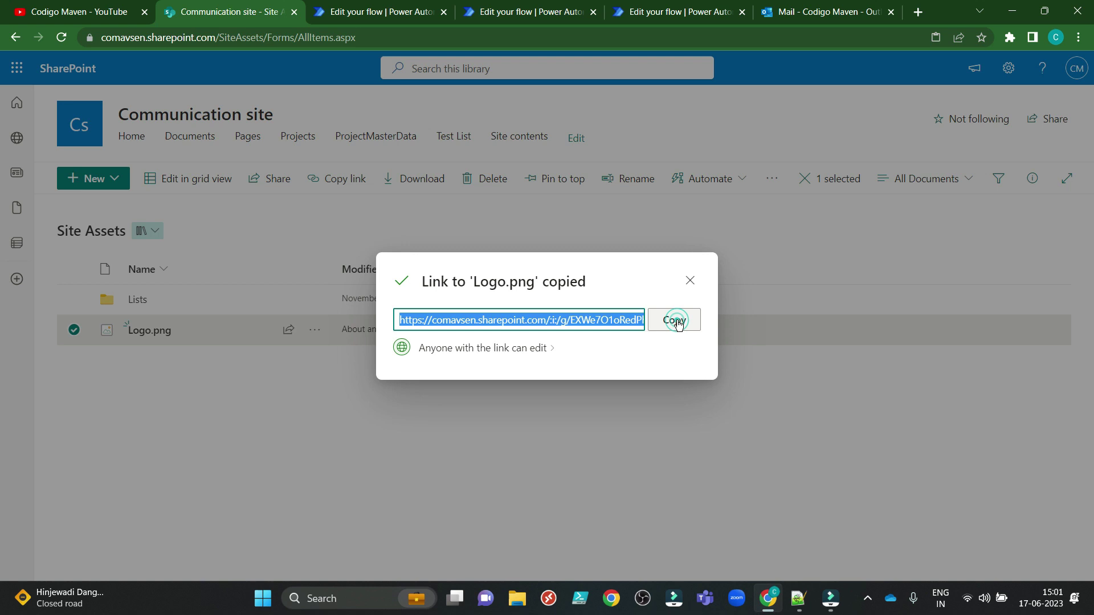
key(ctrl+Tab)
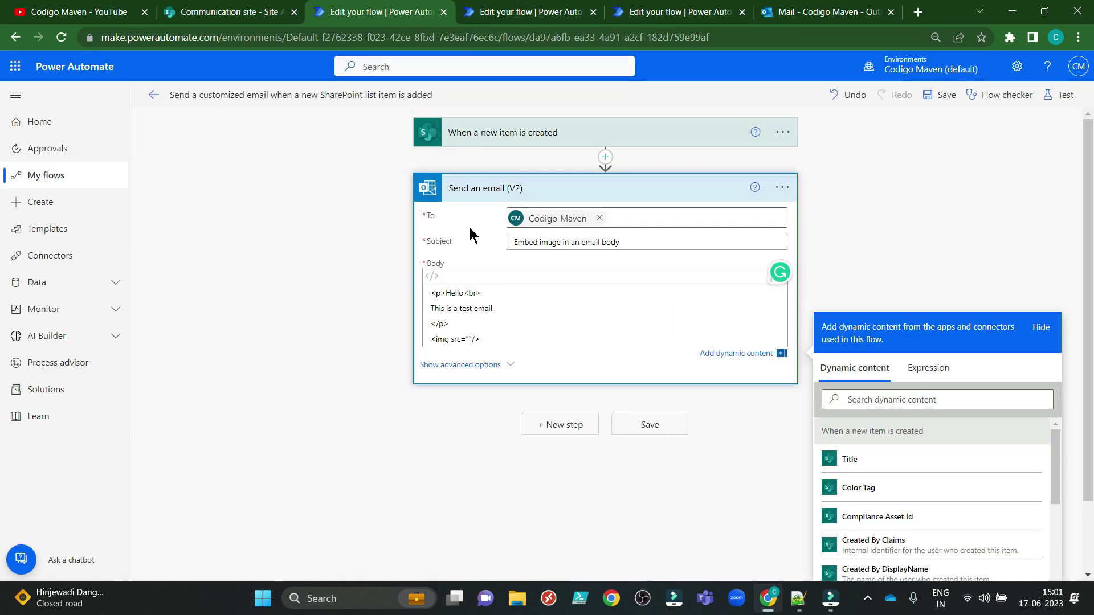
Step: Paste the Logo.png link into the img src, add width="100" height="100", and save the flow
key(ctrl+v)
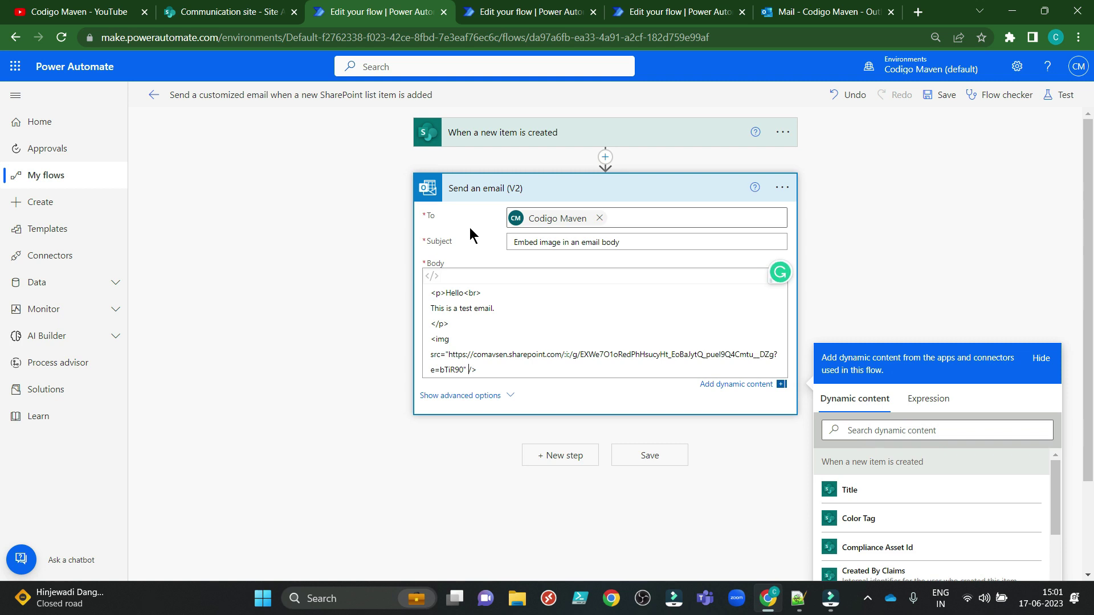
key(ctrl+v)
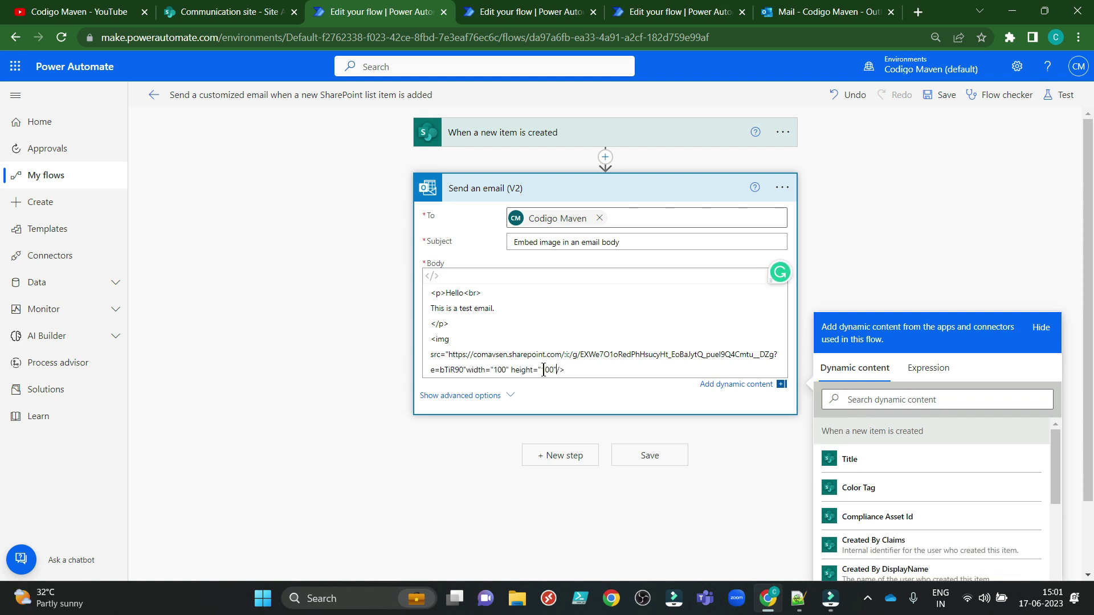
click(467, 372)
click(570, 428)
click(651, 454)
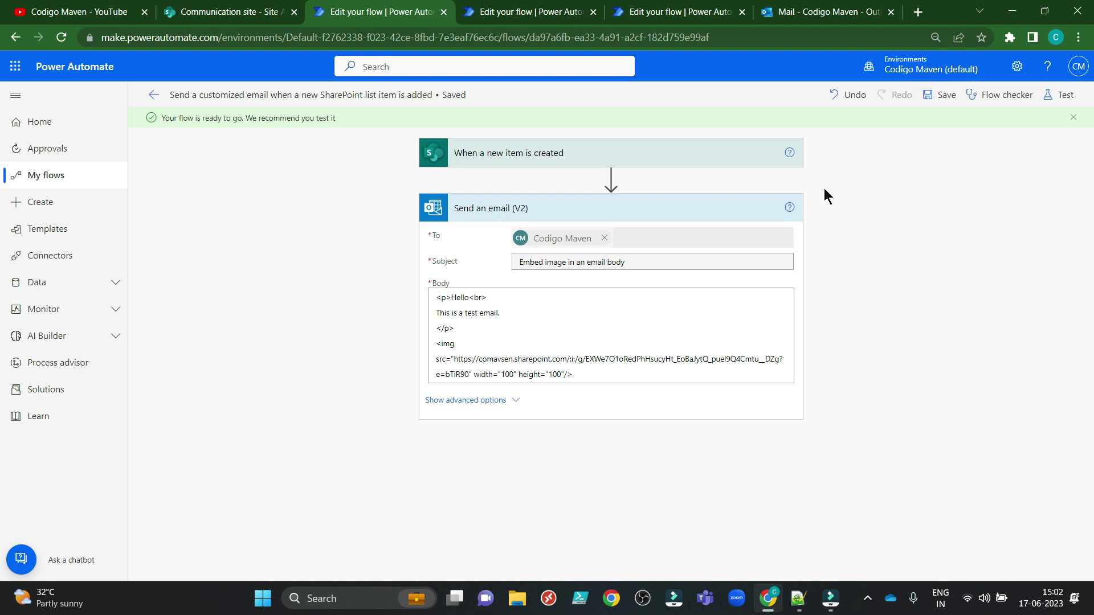
Step: In SharePoint, add a new Test List item titled 'Item 7'
key(ctrl+shift+Tab)
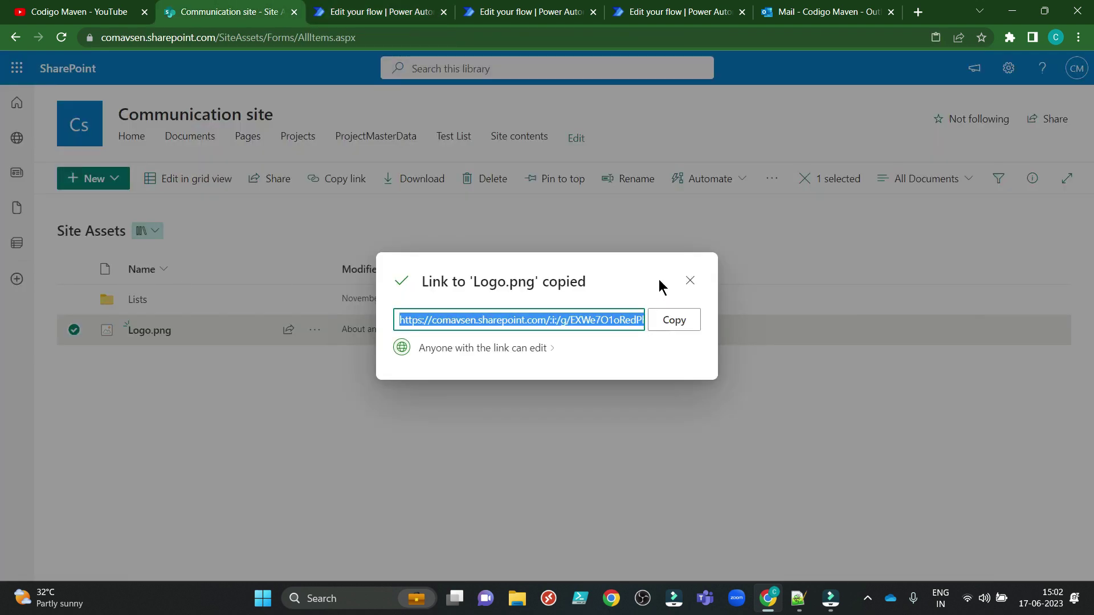
click(690, 282)
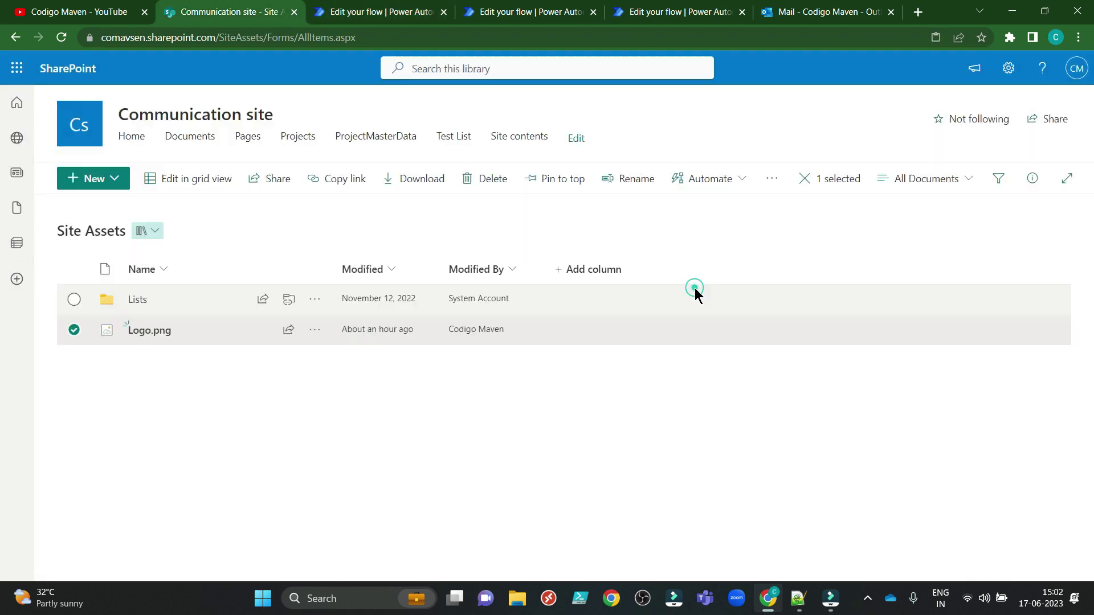
click(15, 37)
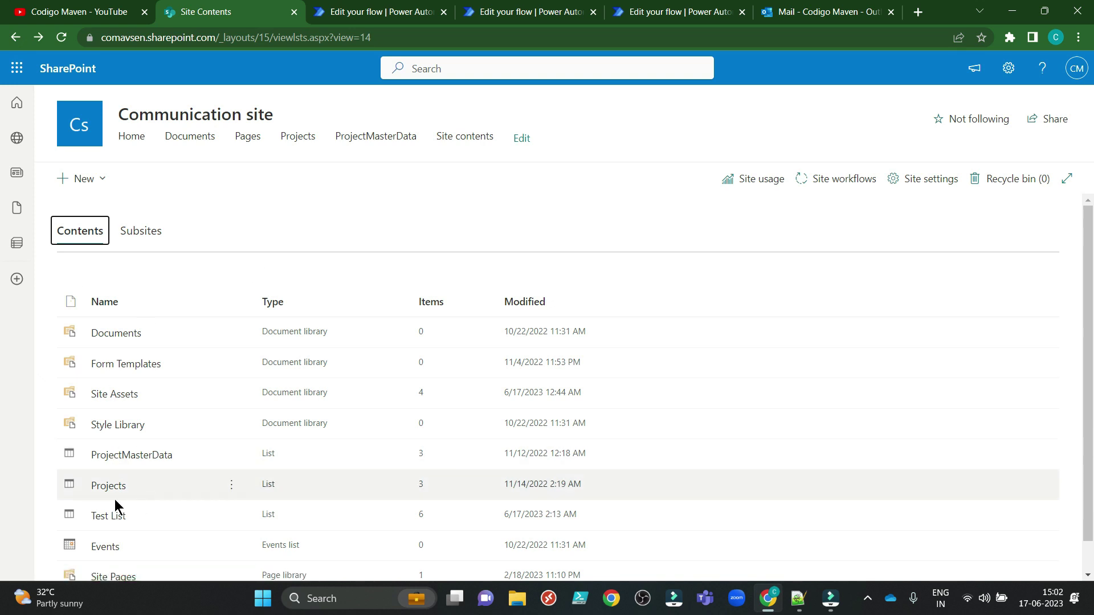
click(99, 517)
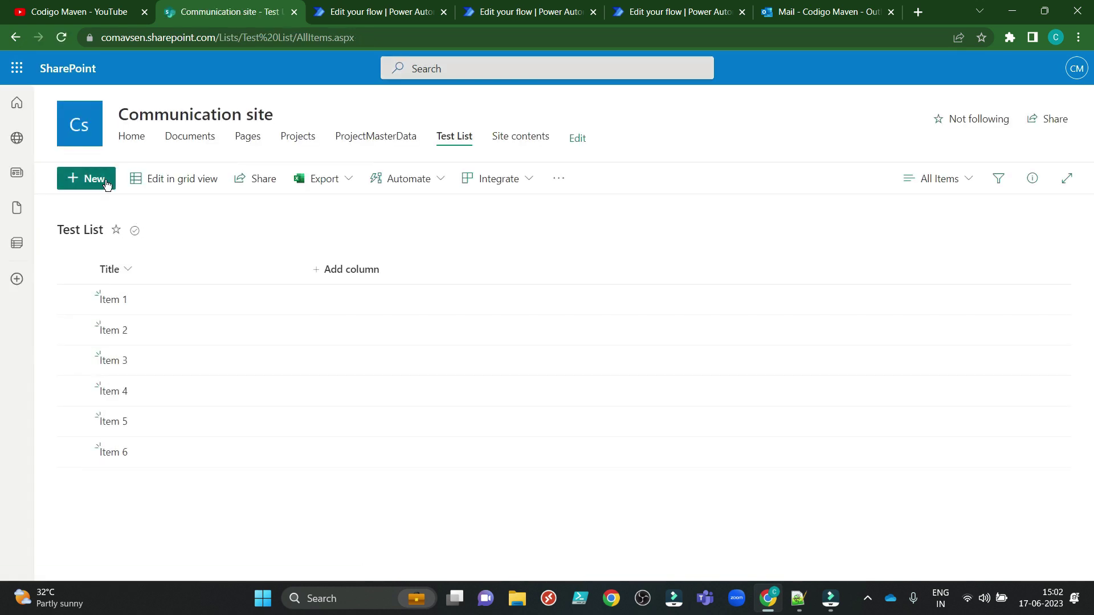
click(94, 179)
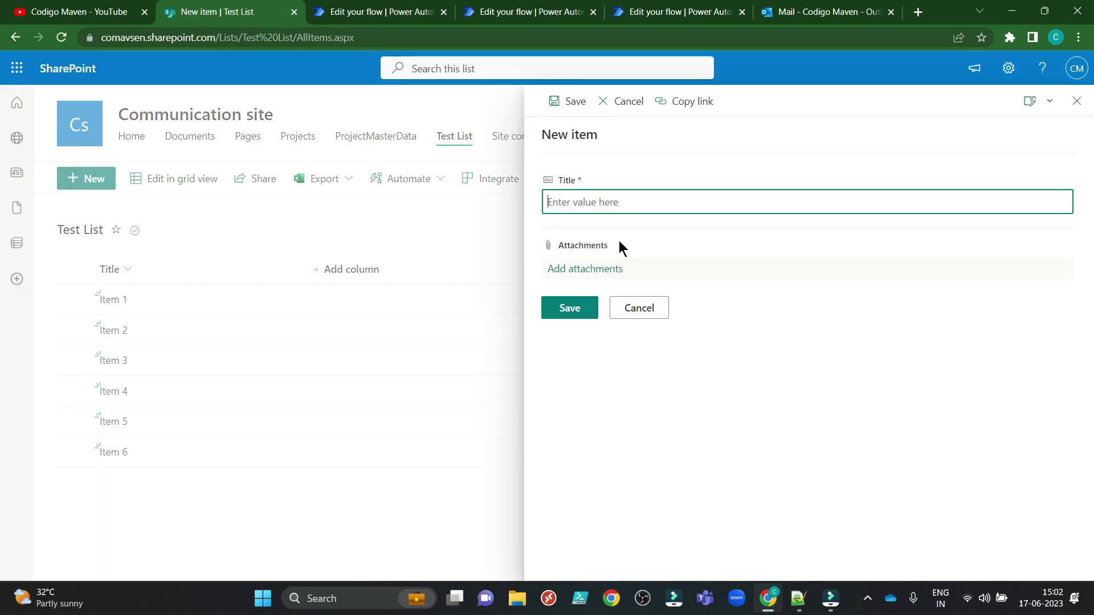
text(Ite)
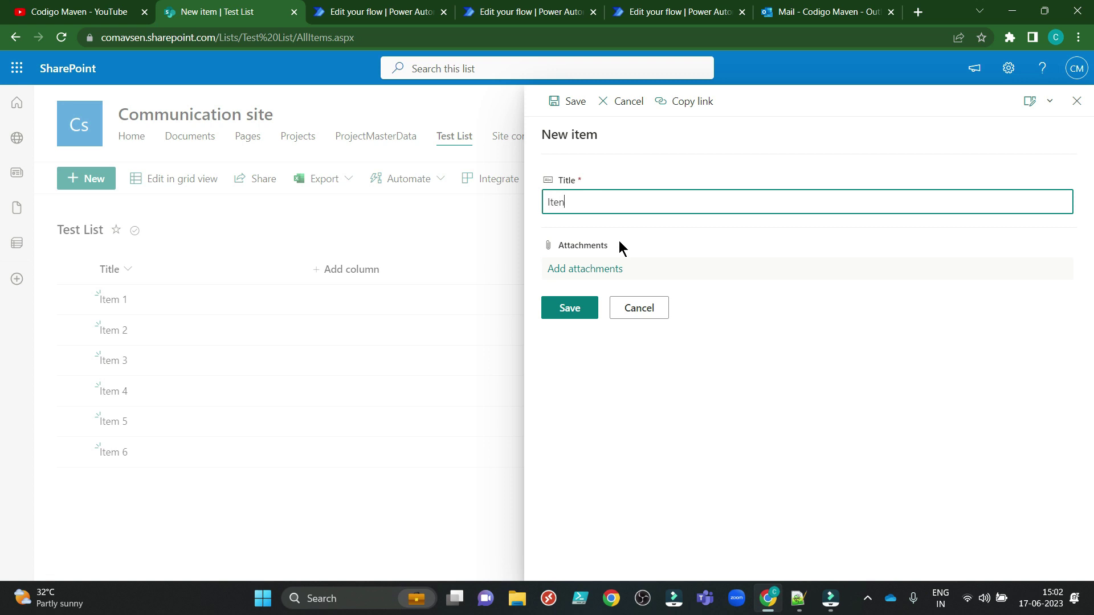
text(m 7)
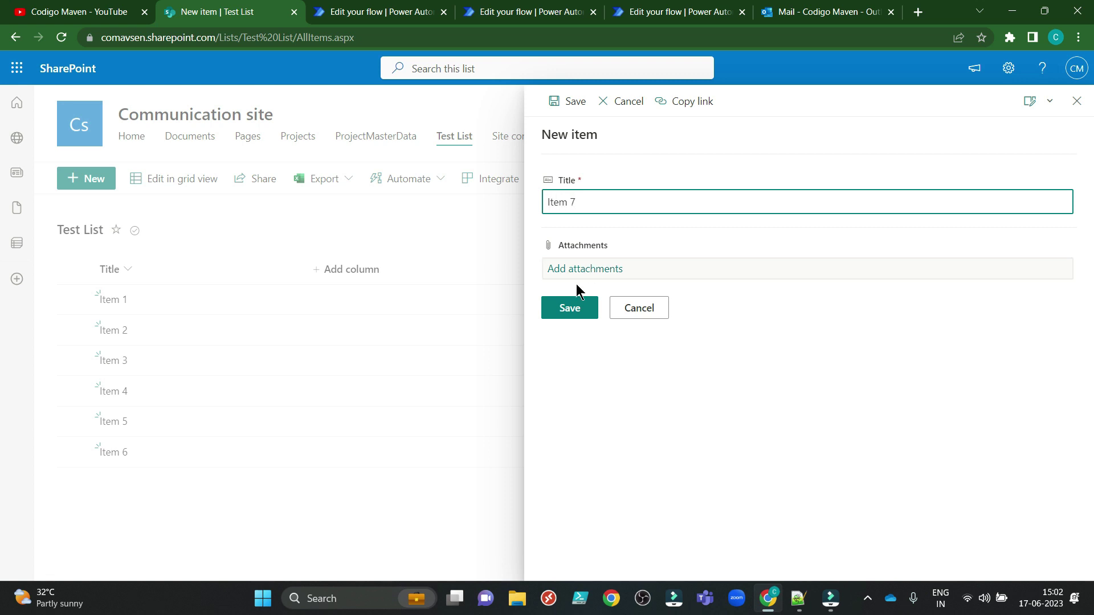
click(575, 309)
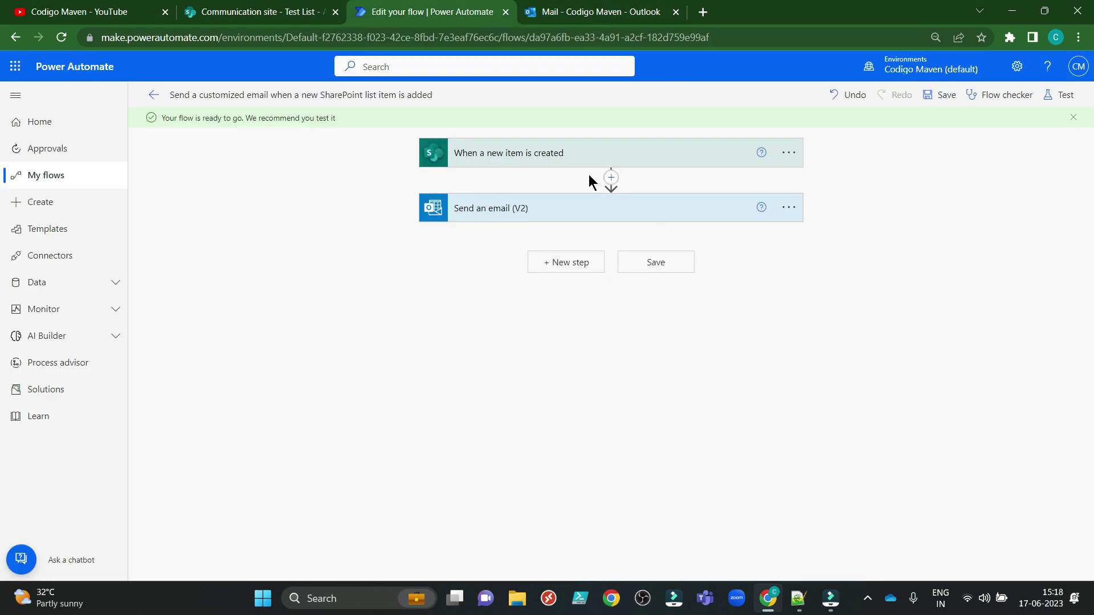
Step: Insert a SharePoint Get file content action between the trigger and the email step
click(610, 178)
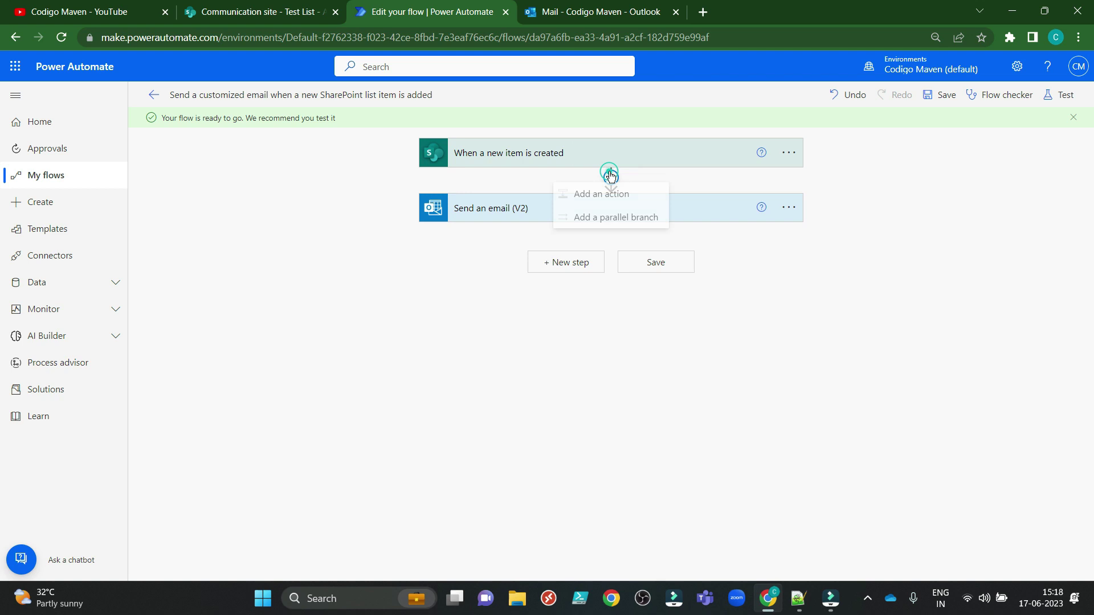
click(611, 196)
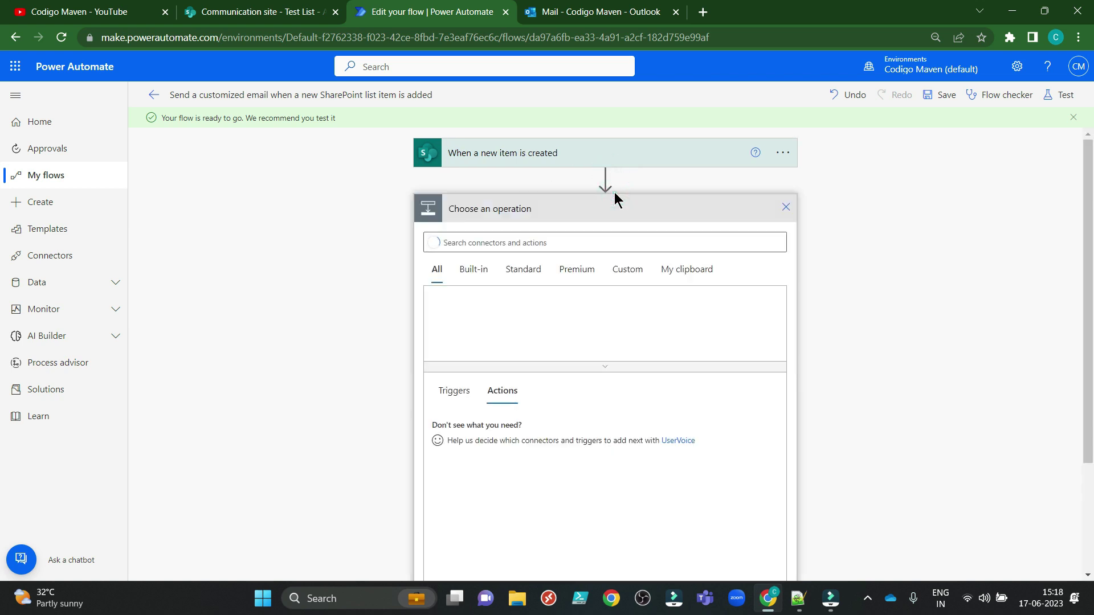
text(ge)
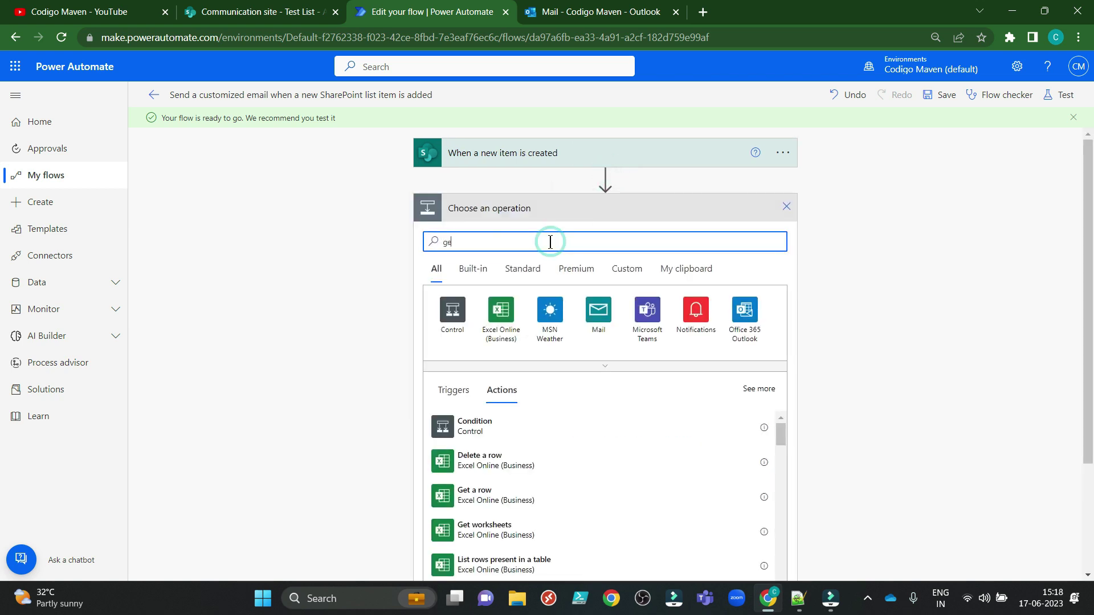
text(t file content)
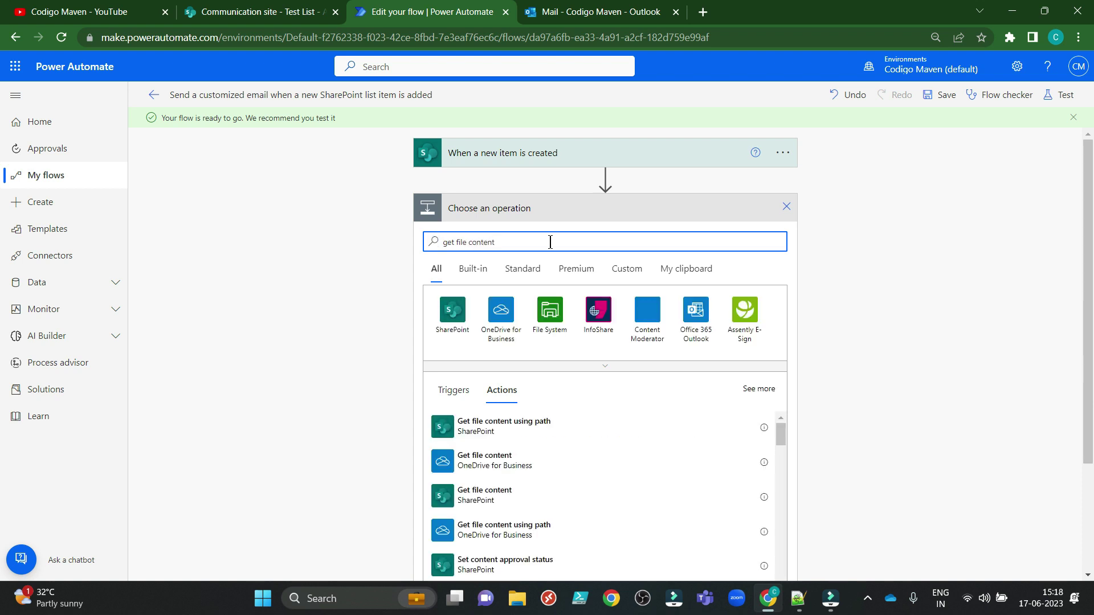
click(521, 500)
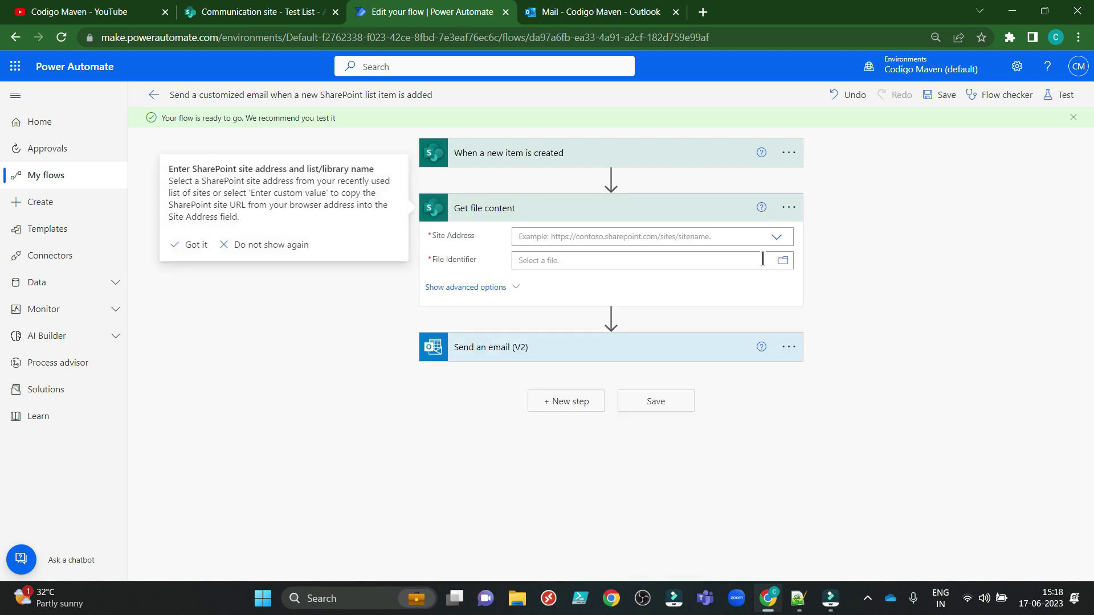
Step: Point Get file content at Communication site, file /SiteAssets/Logo.png, and save the flow
click(776, 237)
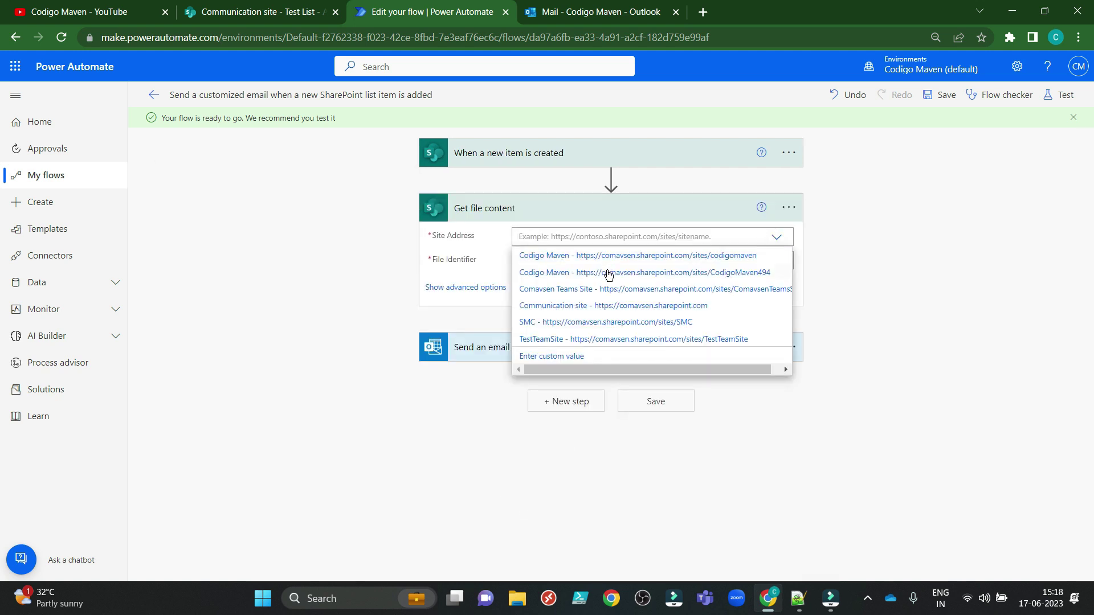
click(652, 308)
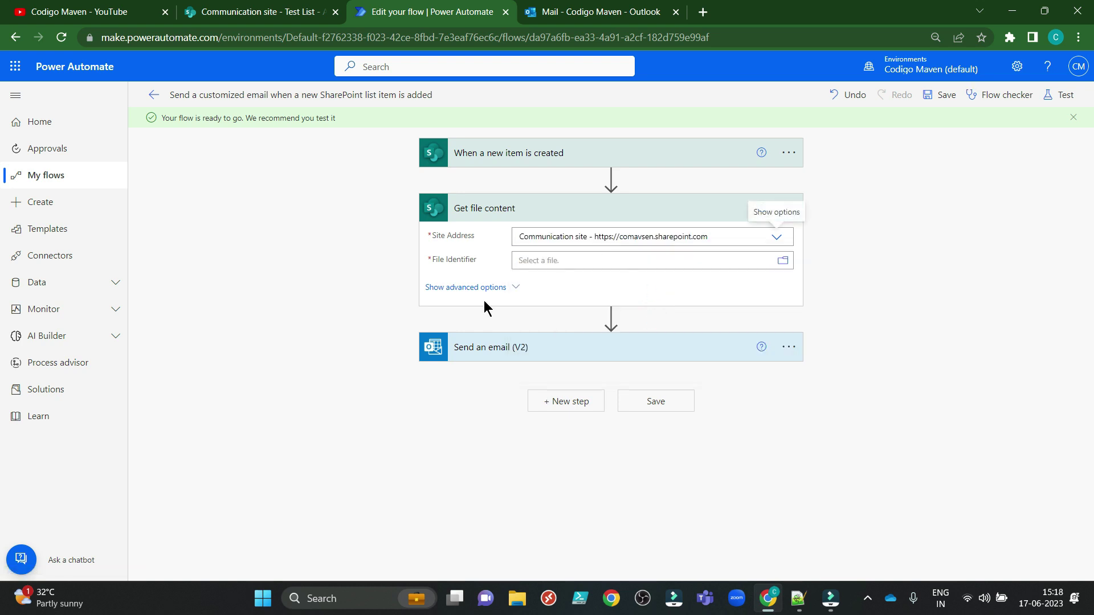
click(621, 262)
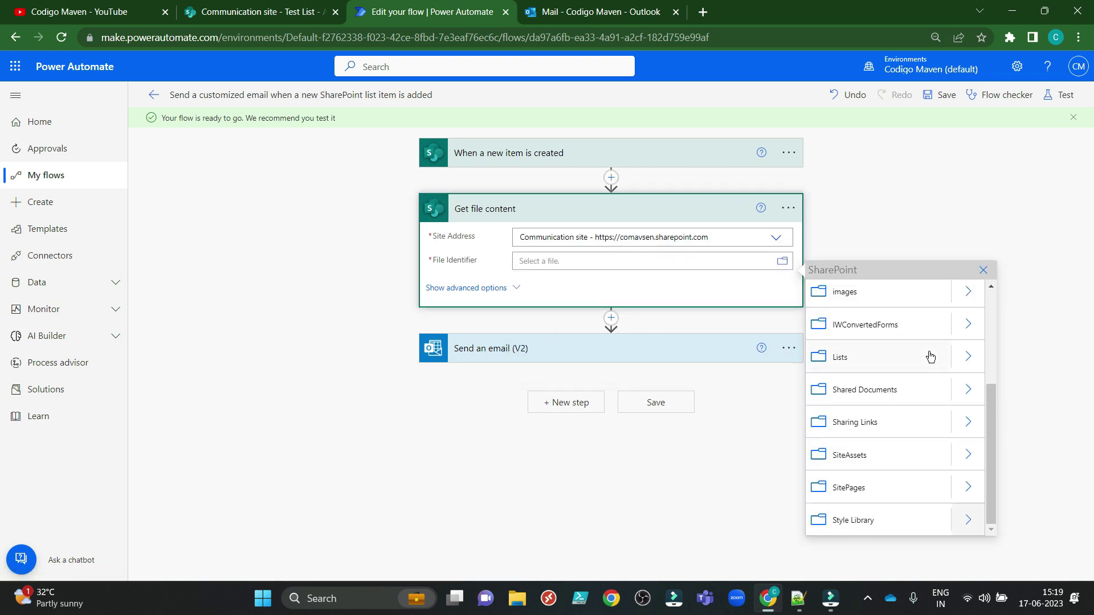
click(979, 456)
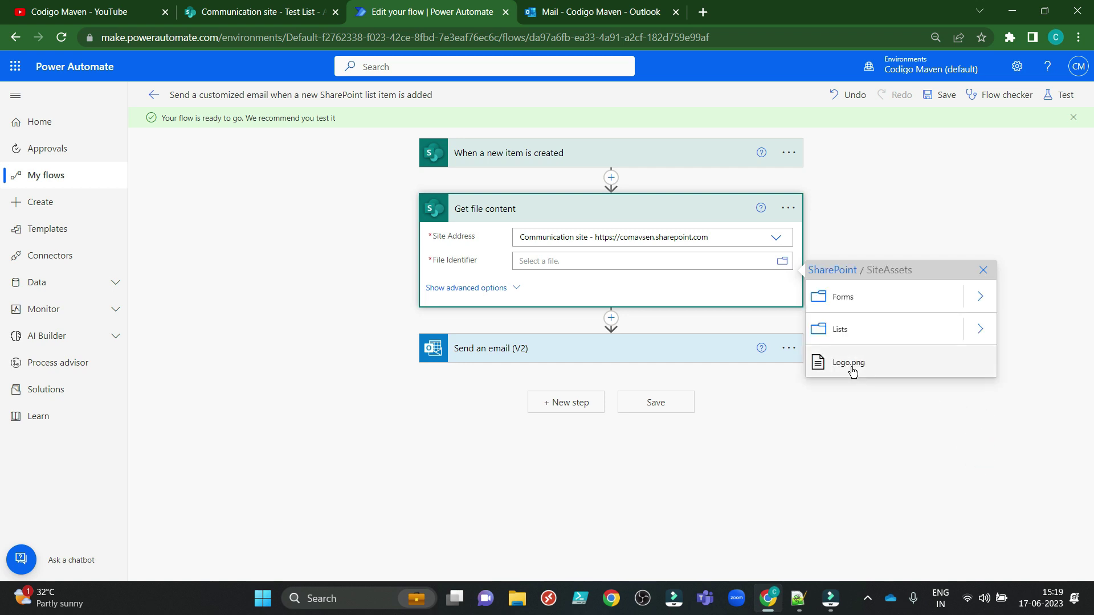
click(855, 372)
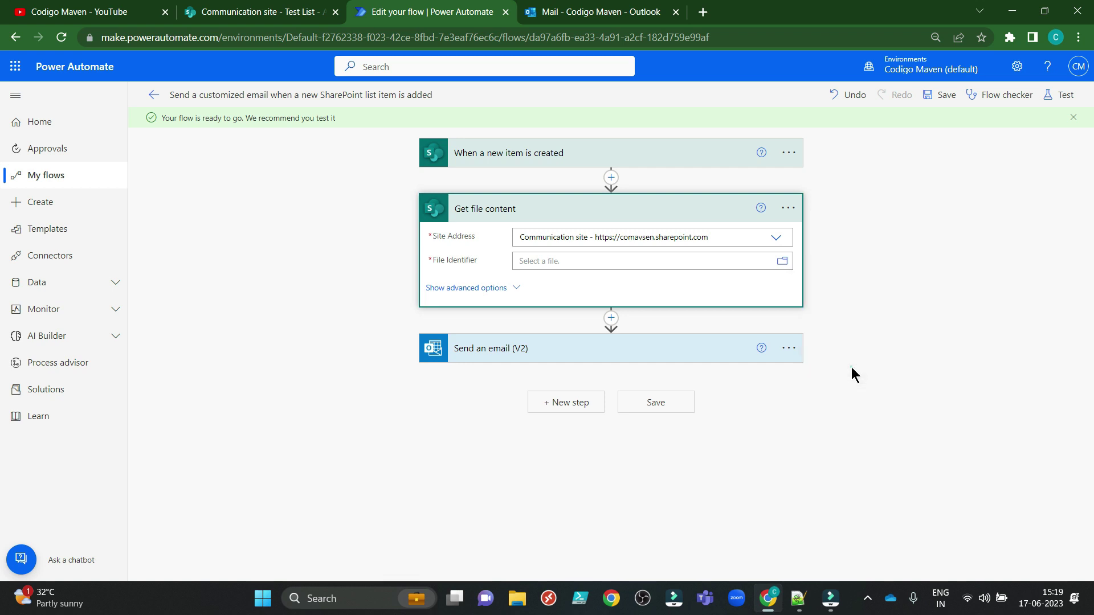
click(949, 212)
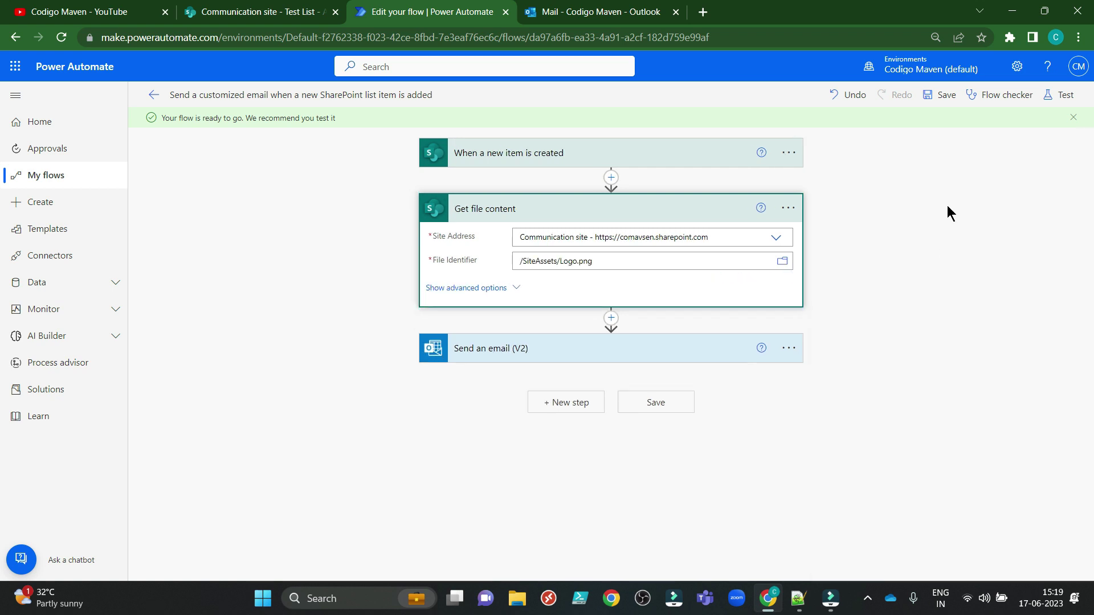
click(943, 94)
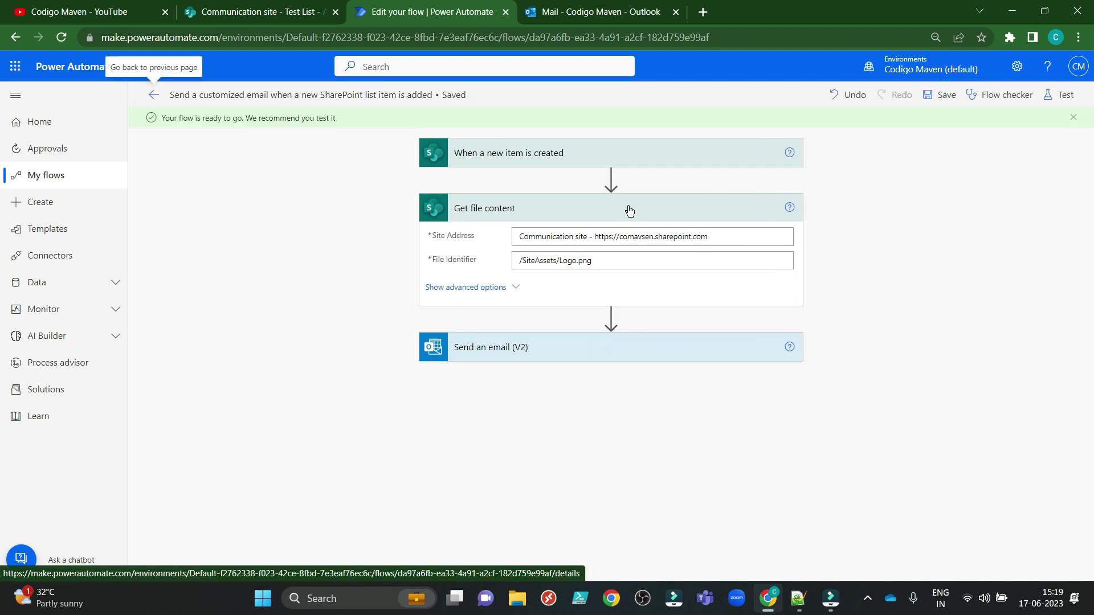
Step: Insert a Compose action before the Send an email (V2) step
click(612, 318)
click(617, 340)
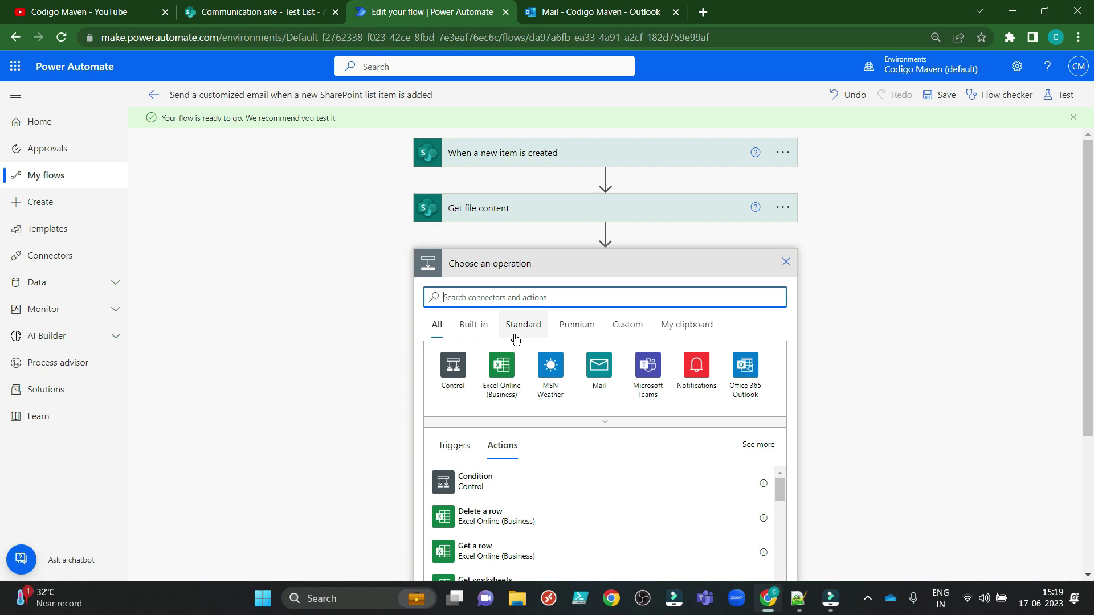
text(compose)
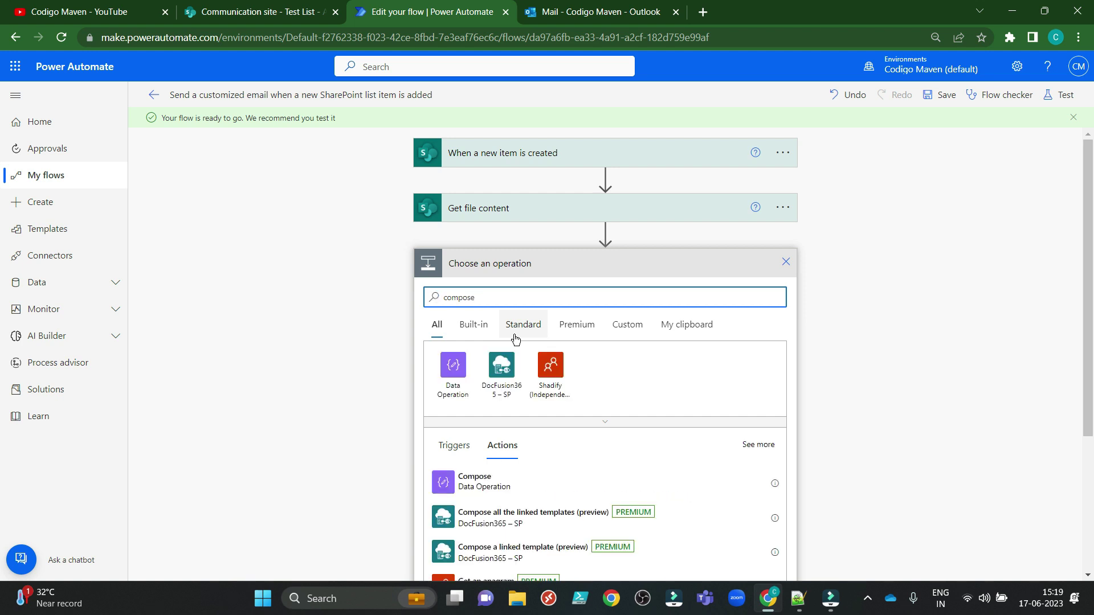
click(490, 486)
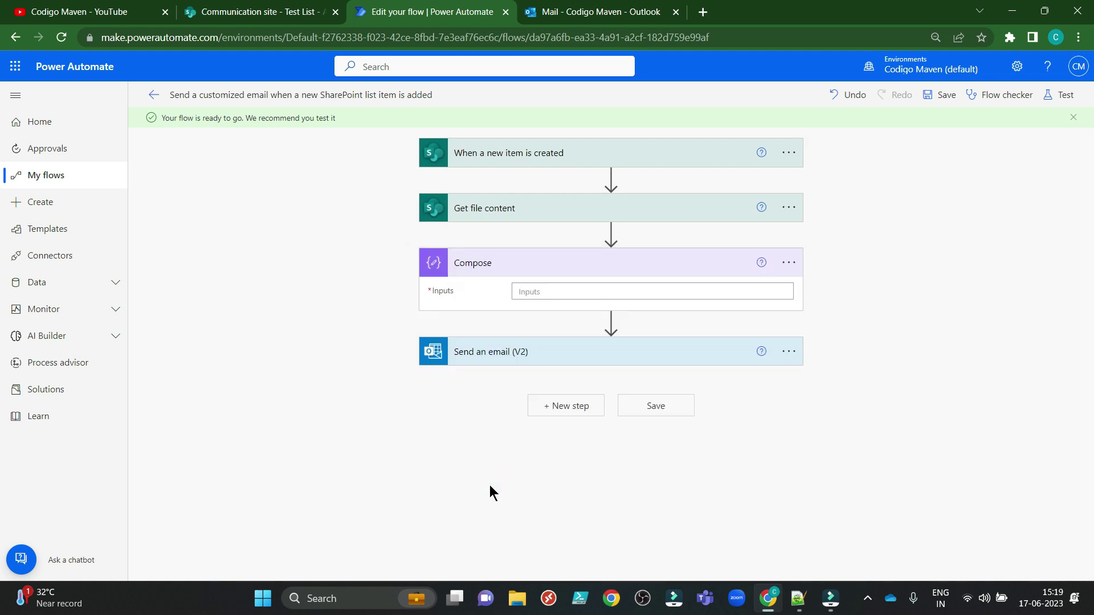
Step: Set Compose Inputs to the expression base64(outputs('Get_file_content')?['body'])
click(612, 291)
click(735, 312)
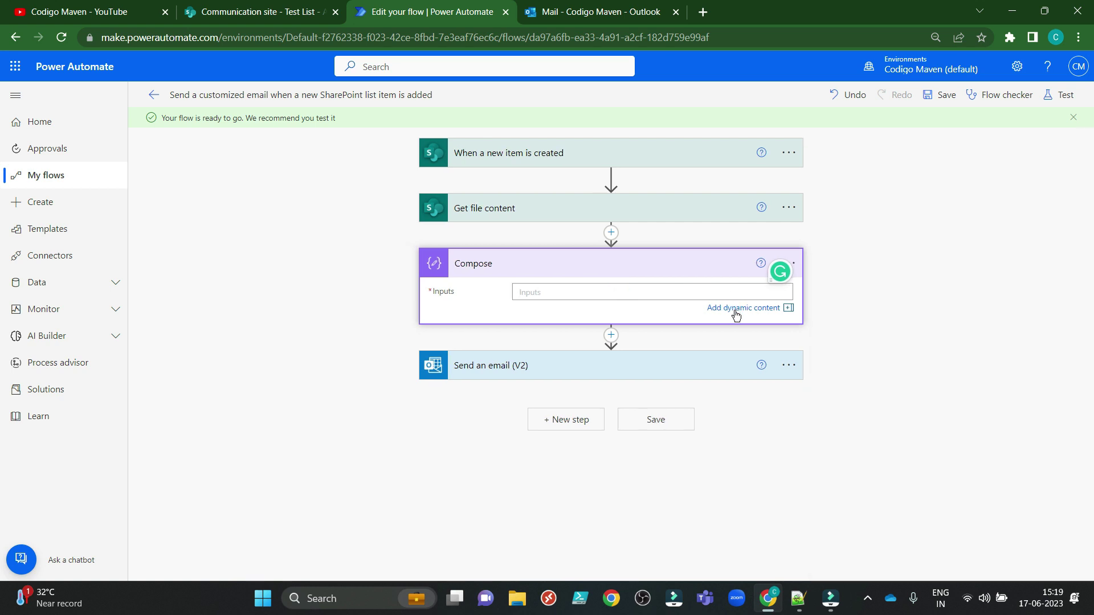
click(736, 312)
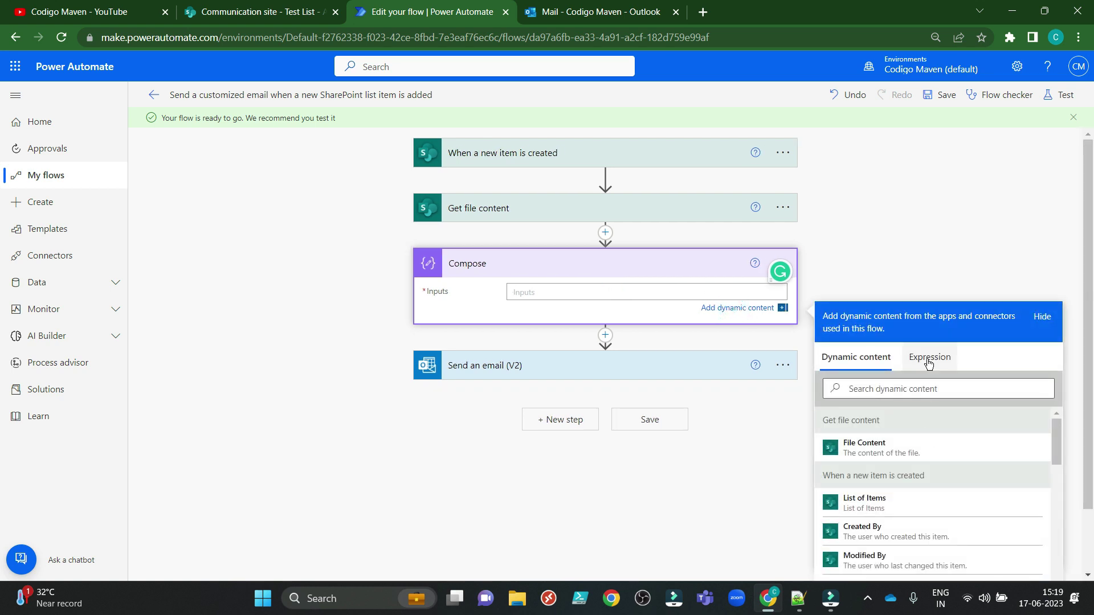
click(929, 359)
click(900, 402)
text((outputs('Get_file_content')?['body']))
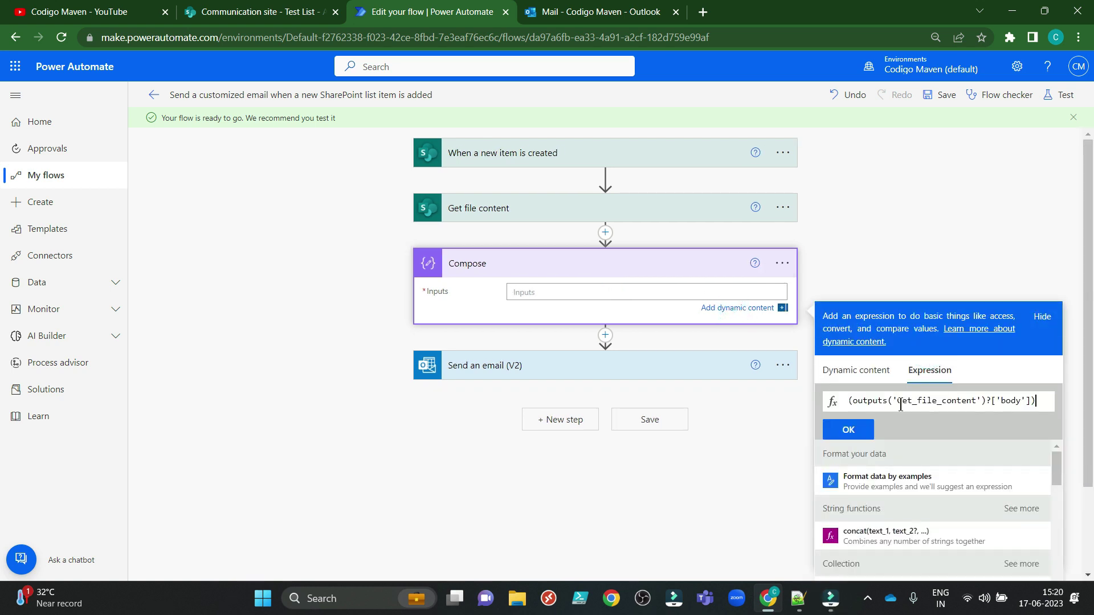
key(Left)
key(Left)
key(Left)
key(Left)
key(Left)
key(Left)
key(Left)
key(Left)
key(Left)
key(Left)
key(Left)
key(Left)
key(Left)
key(Left)
key(Left)
key(Left)
key(Left)
key(Left)
key(Left)
key(Left)
key(Left)
text(base64)
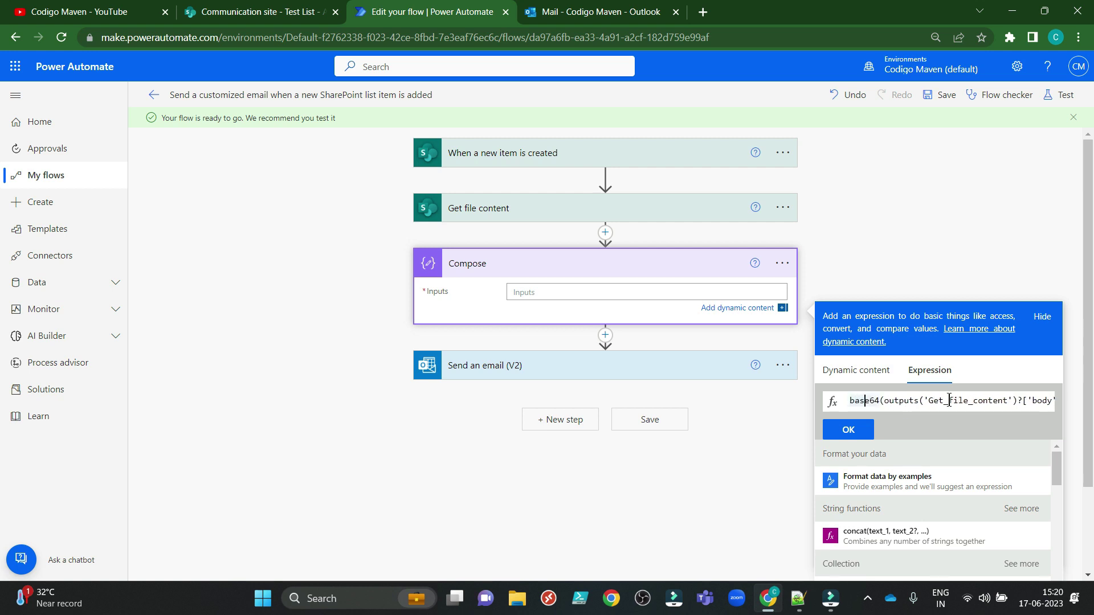
key(Right)
key(Right)
key(Right)
key(Right)
key(Right)
key(Right)
key(Right)
key(Right)
key(Right)
key(Right)
key(Right)
key(Right)
key(Right)
key(Right)
key(Right)
key(Right)
key(Right)
key(Right)
key(Right)
key(Right)
key(Right)
key(Right)
key(Right)
key(Right)
key(Right)
key(Right)
key(Right)
key(Right)
key(Right)
key(Right)
key(Right)
key(Right)
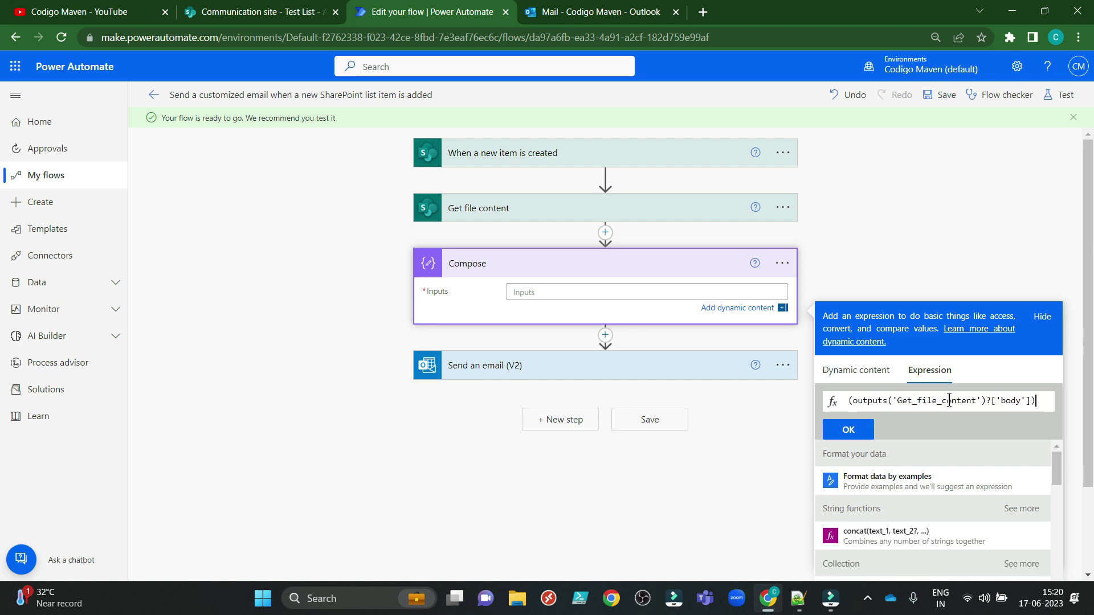
click(850, 435)
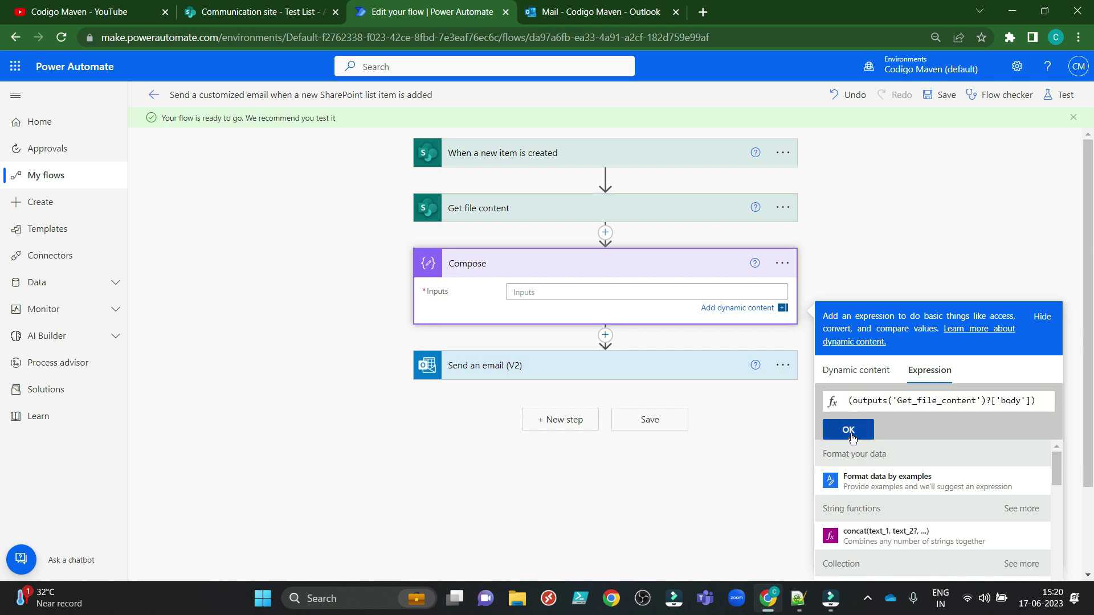
click(955, 248)
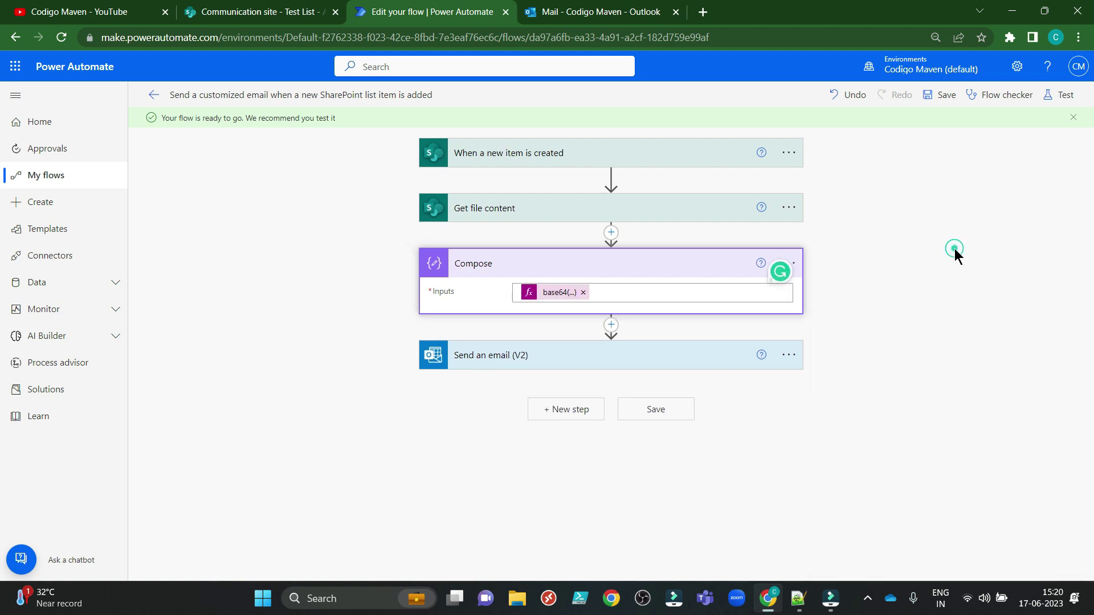
click(786, 276)
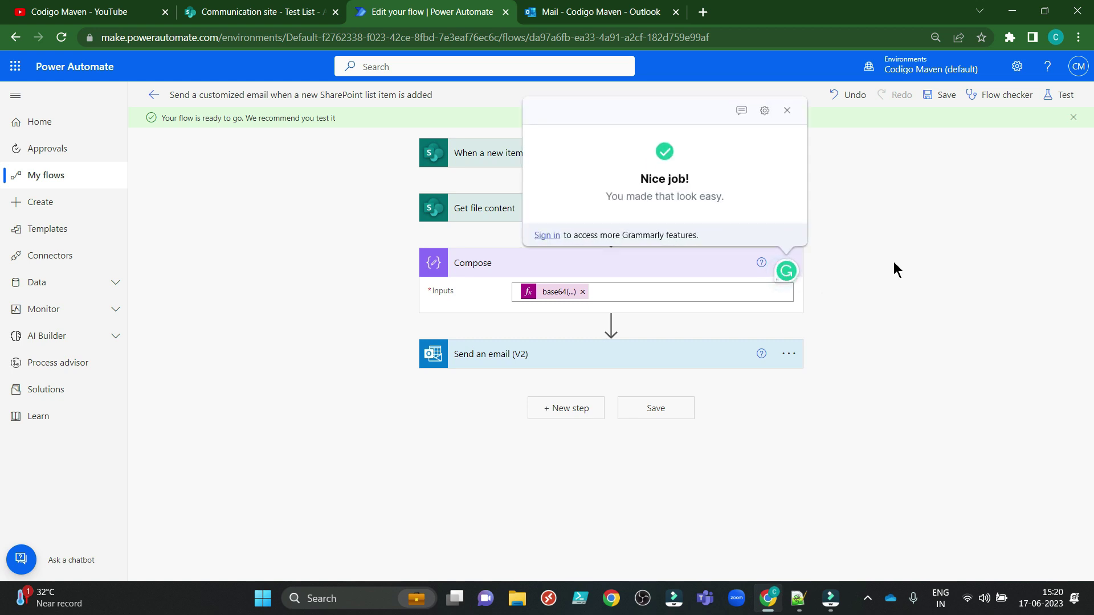
Step: Replace the email body's img src URL with data:image/png;base64, plus the Compose Outputs token
click(679, 361)
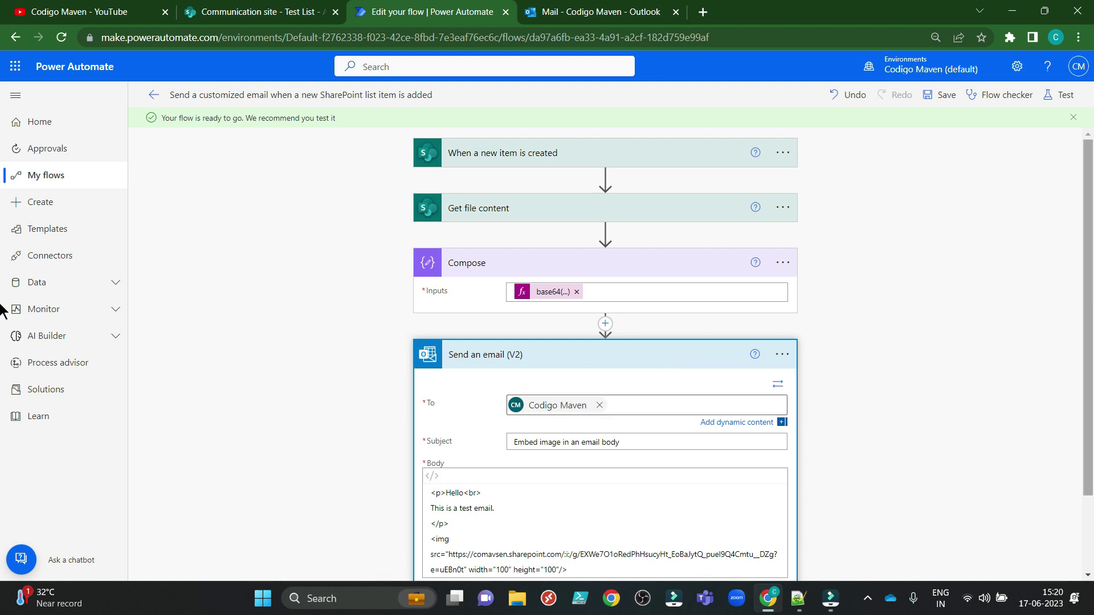
drag(1085, 211, 1086, 286)
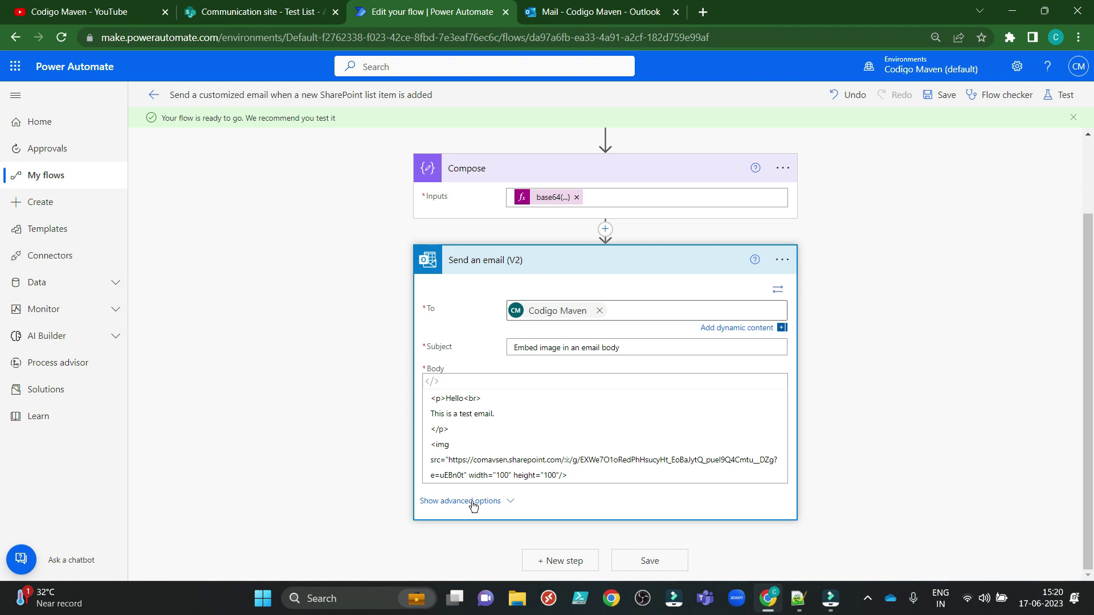
click(448, 460)
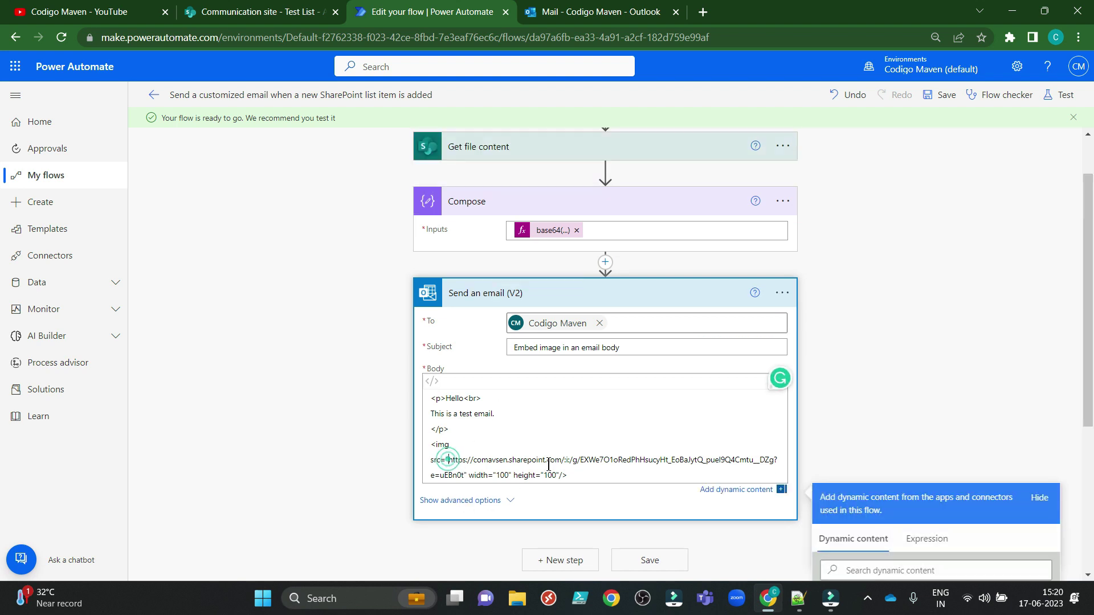
drag(448, 460, 464, 475)
key(BackSpace)
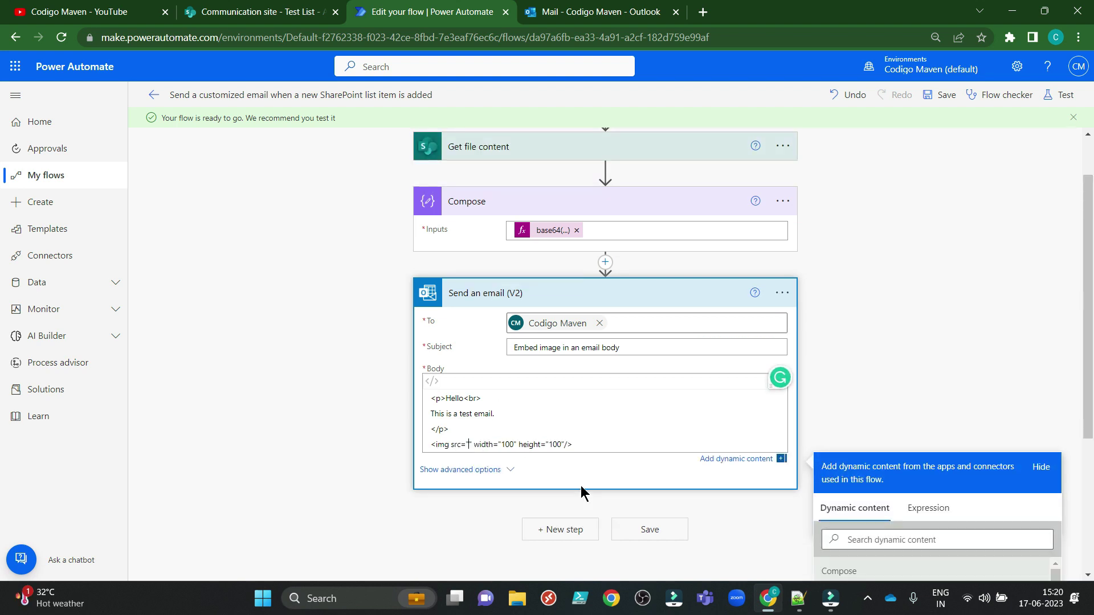
key(ctrl+v)
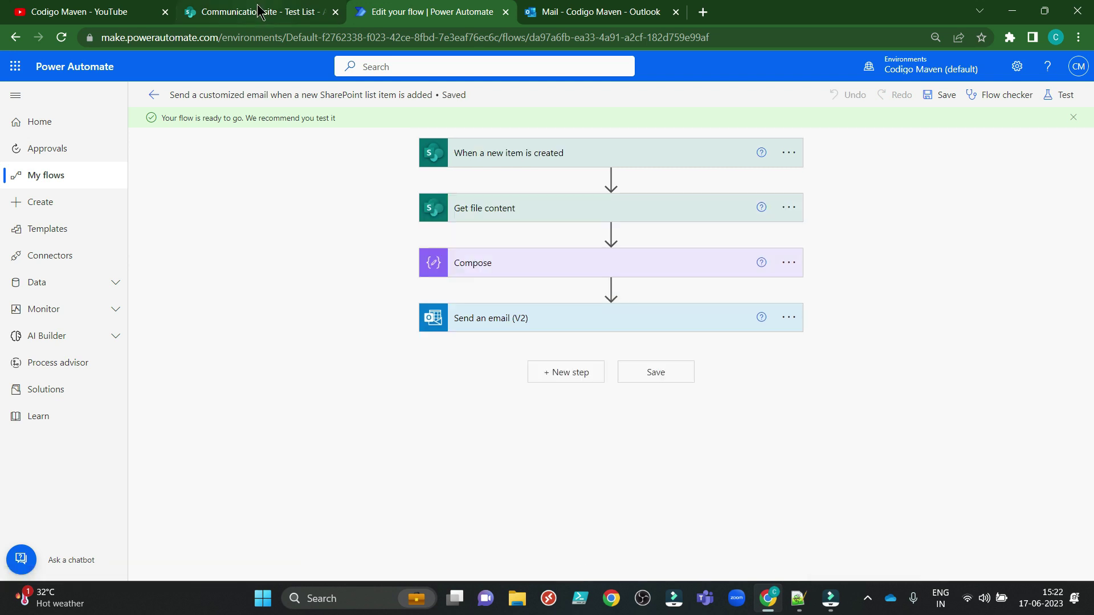
Step: Create and save a new SharePoint Test List item titled 'Item 10'
click(261, 13)
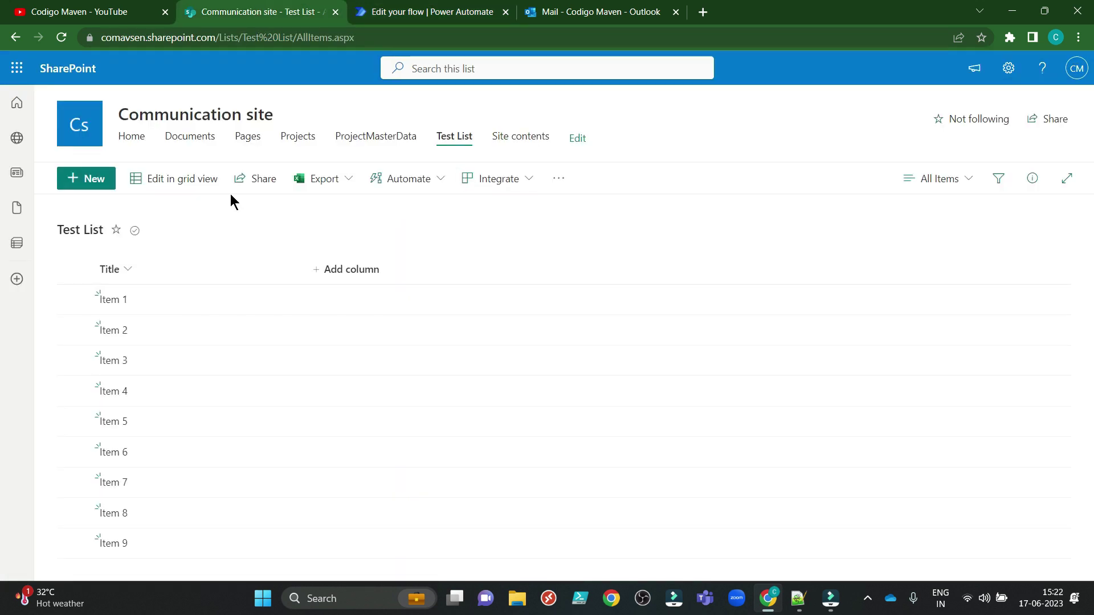
click(90, 179)
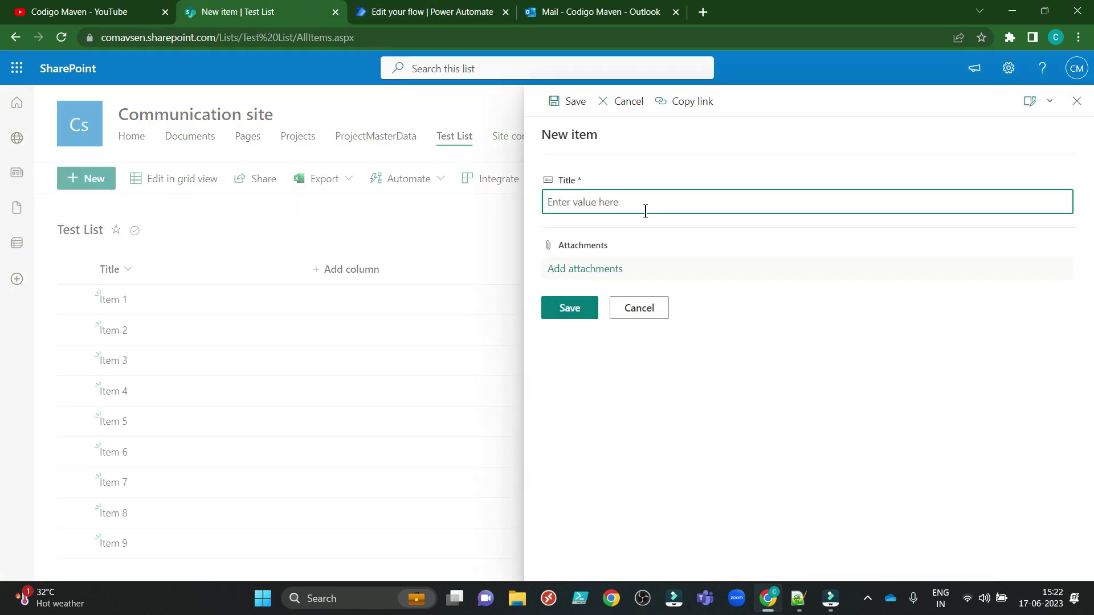
text(Item 10)
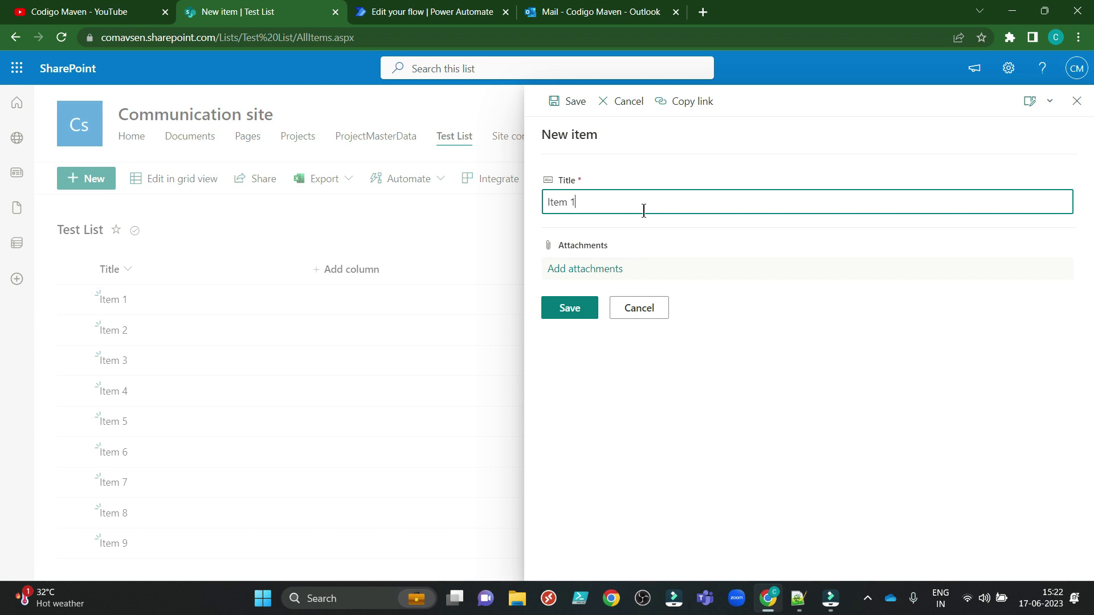
click(581, 309)
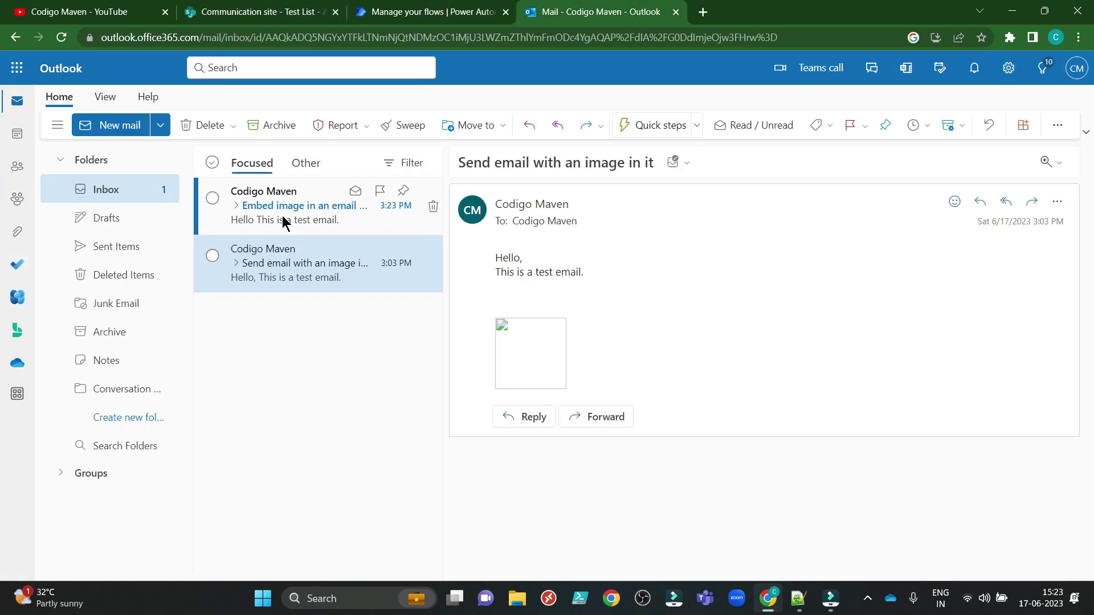
Step: Open the 'Embed image in an email body' message in Outlook to see the CM logo inline
click(283, 222)
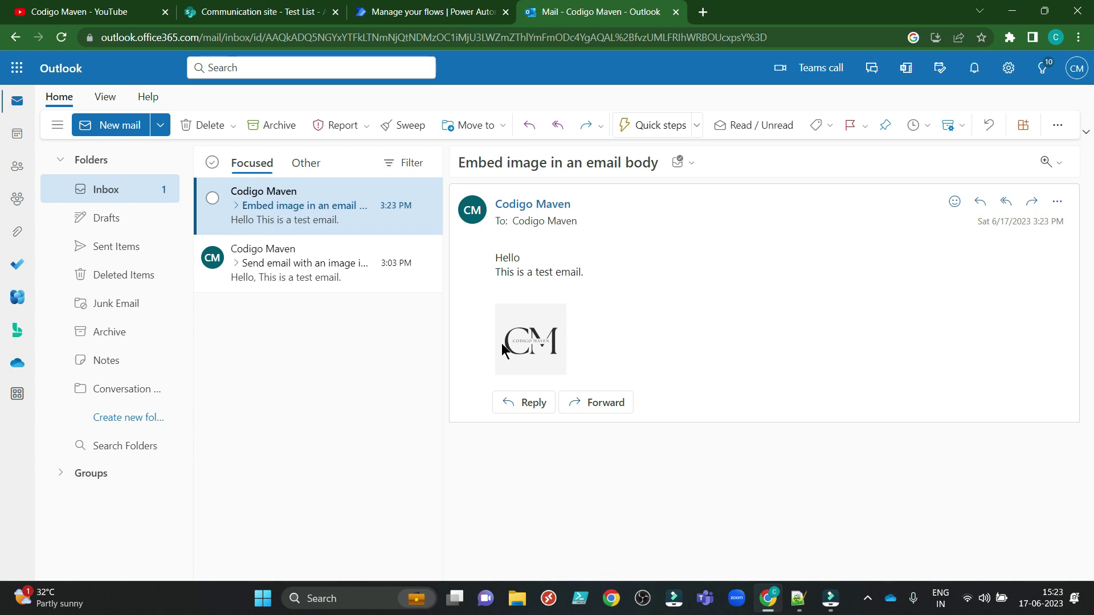